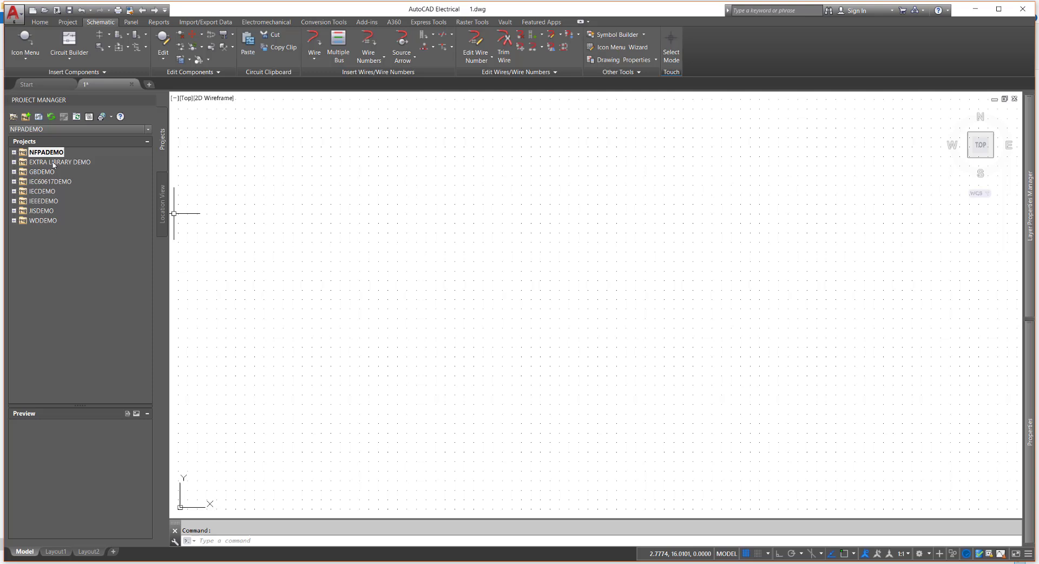
Expand the SCHEMATIC folder and open demo04.dwg from its right-click menu.
left_click(14, 153)
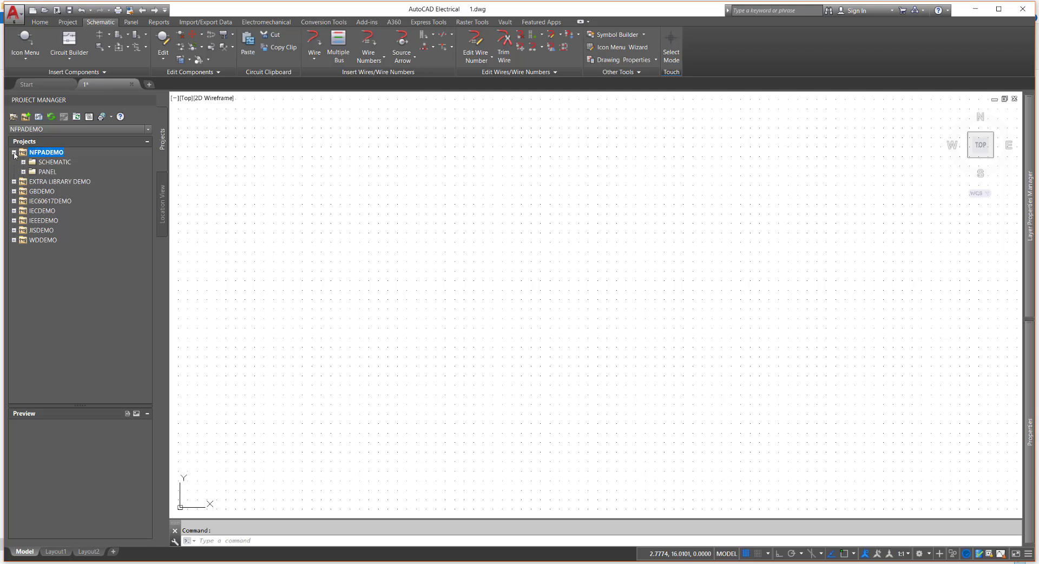
left_click(24, 163)
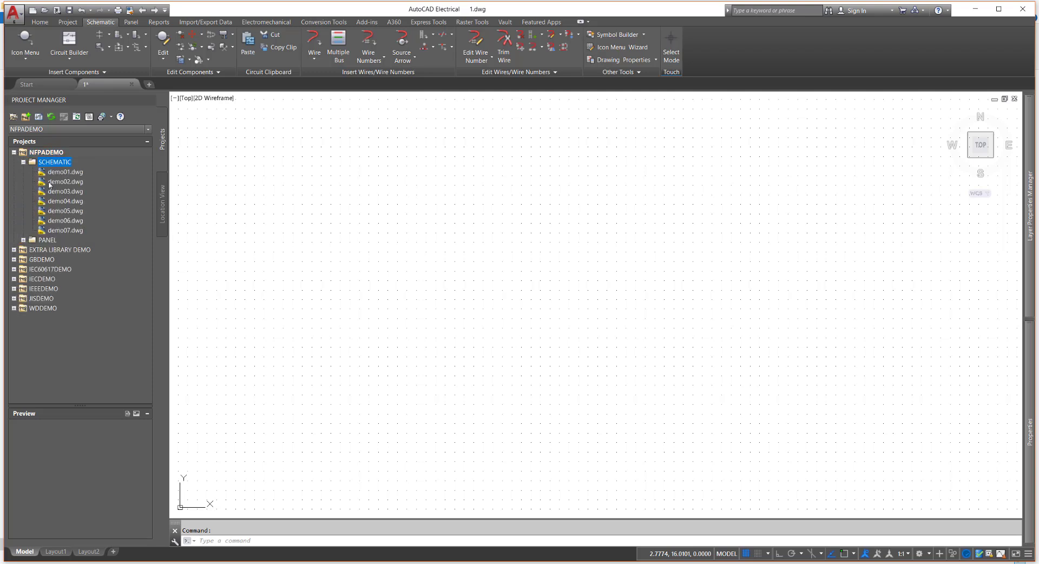
left_click(68, 203)
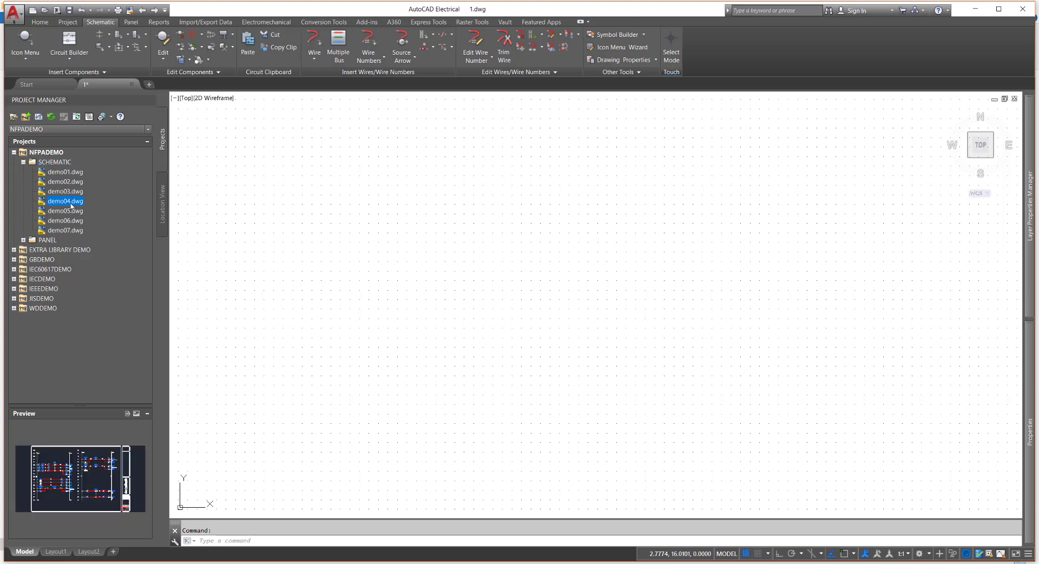
right_click(69, 206)
left_click(97, 211)
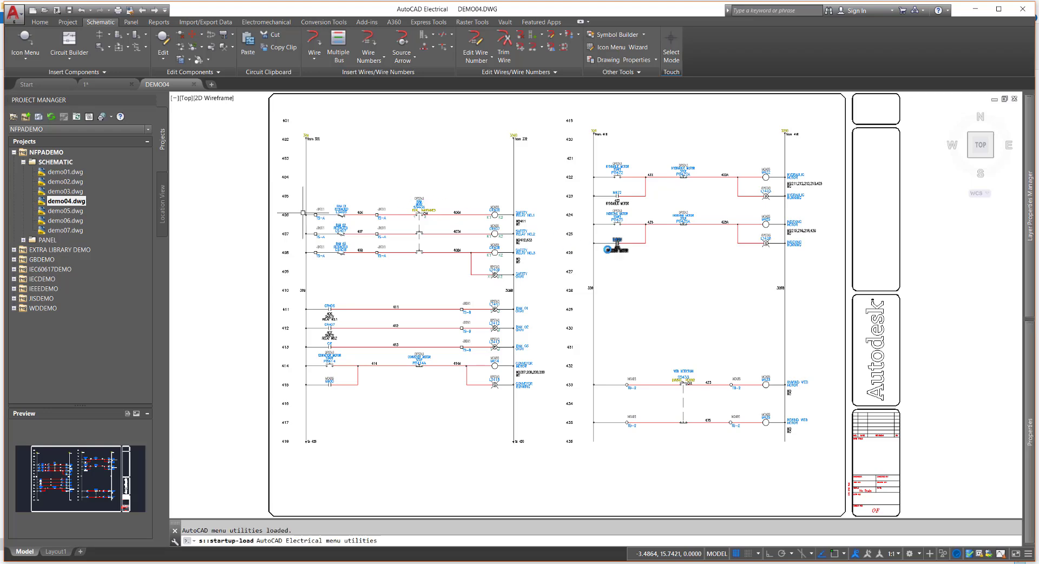
Explode the rung 425 push-button with X and zoom in on its TAG1, TERM01, TERM02 and XREF tags.
type("x")
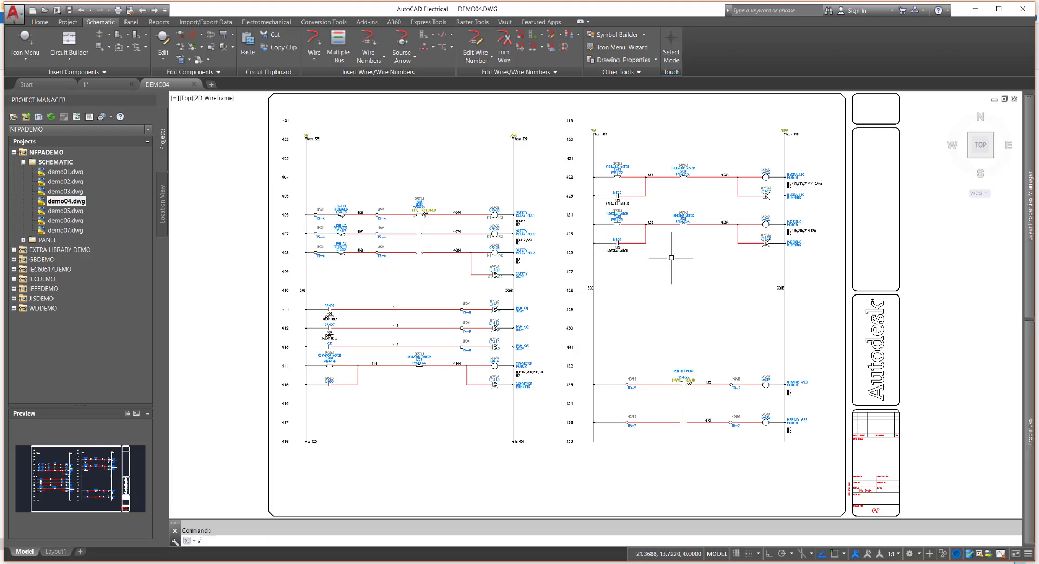
key("Return")
left_click(683, 218)
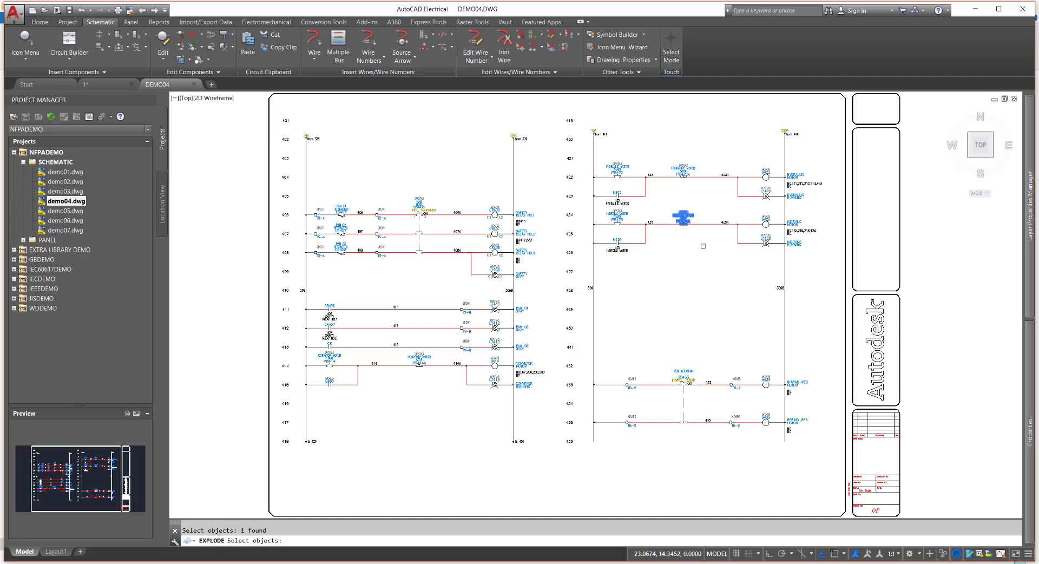
key("Return")
scroll(702, 200, "up", 10)
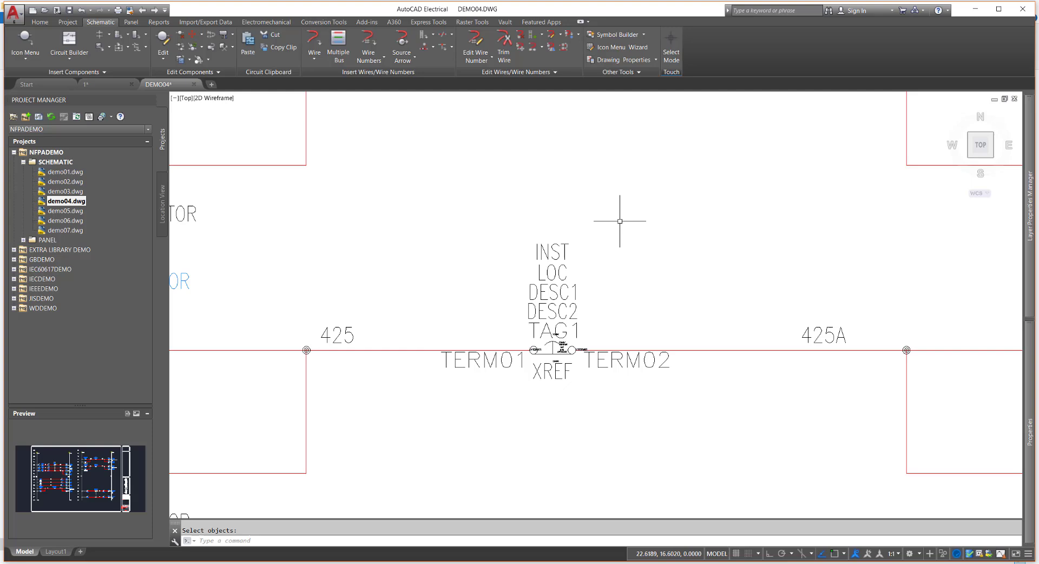
scroll(553, 334, "up", 5)
scroll(553, 335, "up", 4)
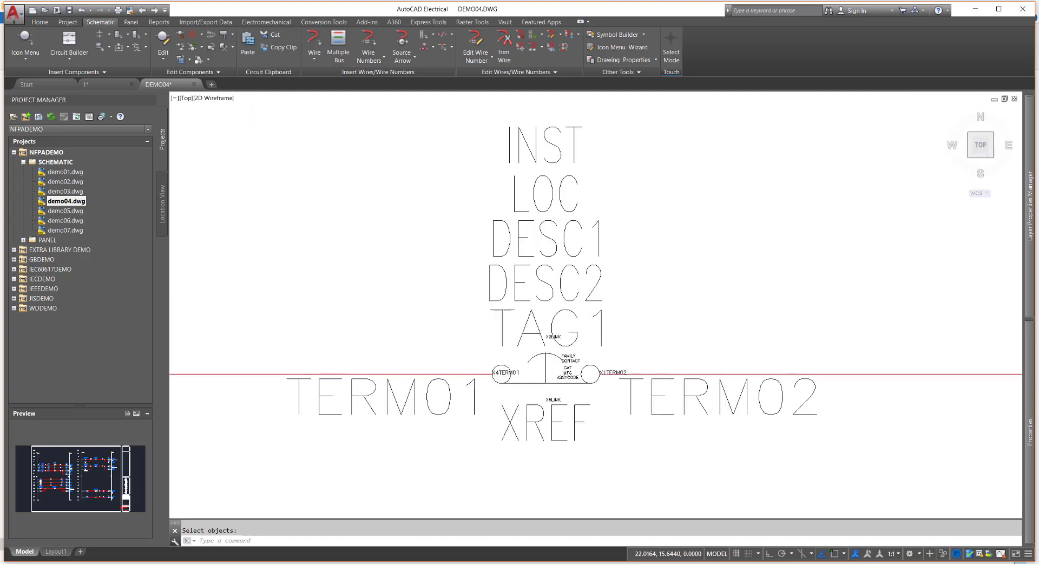
middle_click_drag(563, 311, 569, 318)
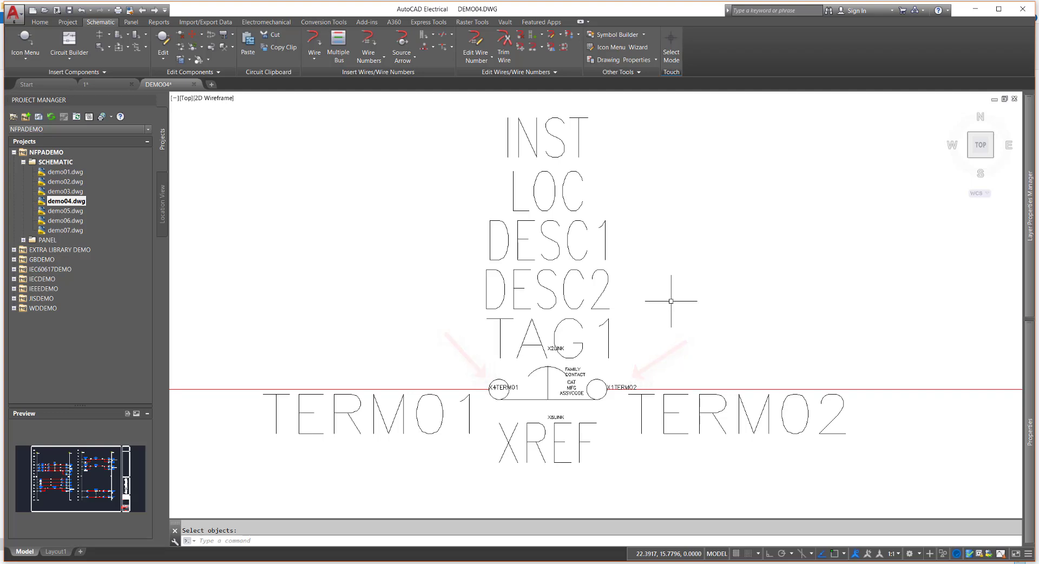
Undo the explode to restore the push-button, then add an empty rung at line 427.
scroll(671, 301, "down", 10)
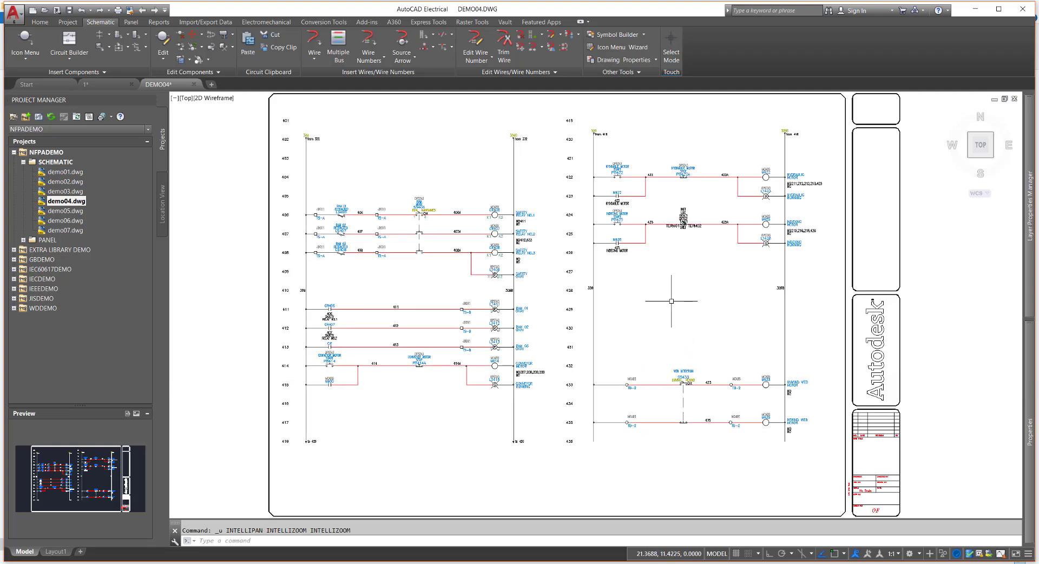
key("ctrl+z")
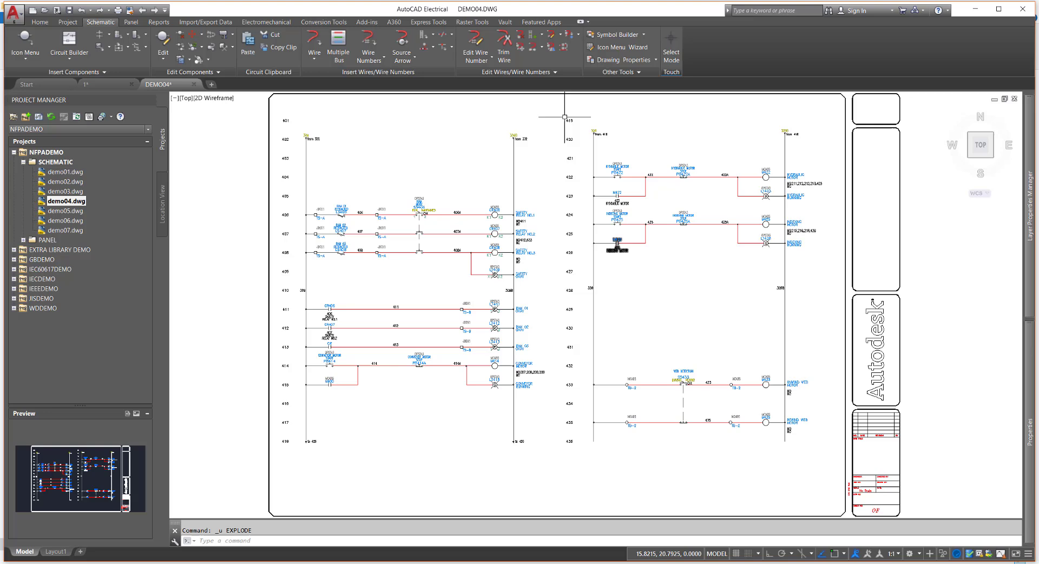
left_click(534, 37)
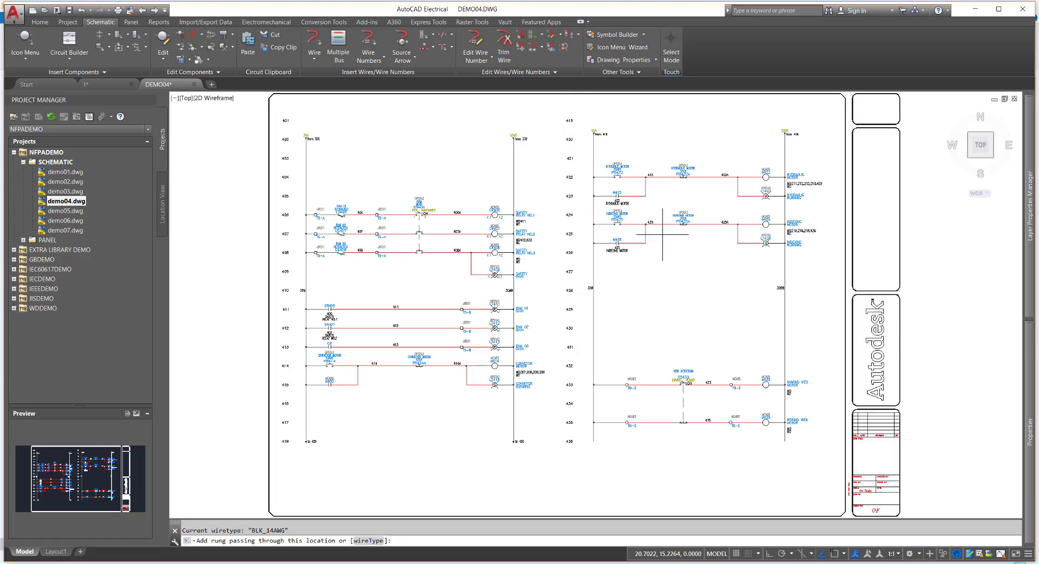
left_click(657, 271)
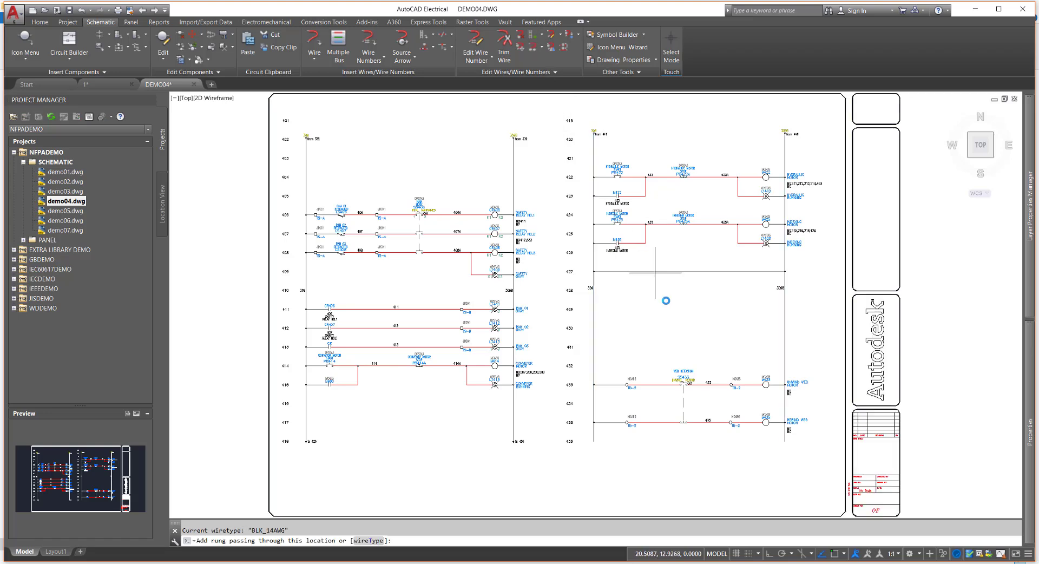
scroll(671, 295, "up", 4)
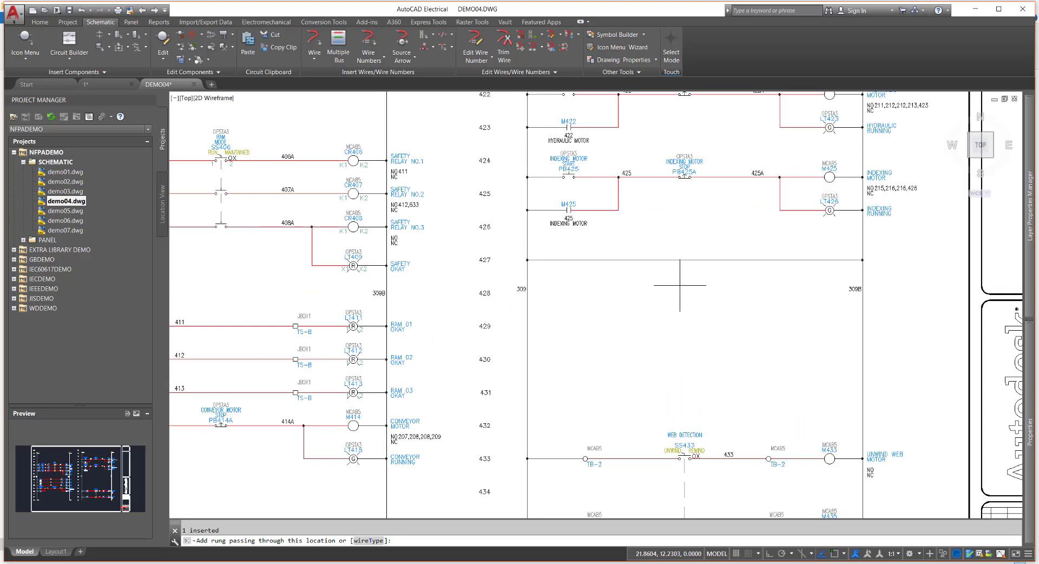
scroll(680, 285, "up", 1)
middle_click_drag(679, 285, 564, 308)
scroll(564, 308, "up", 1)
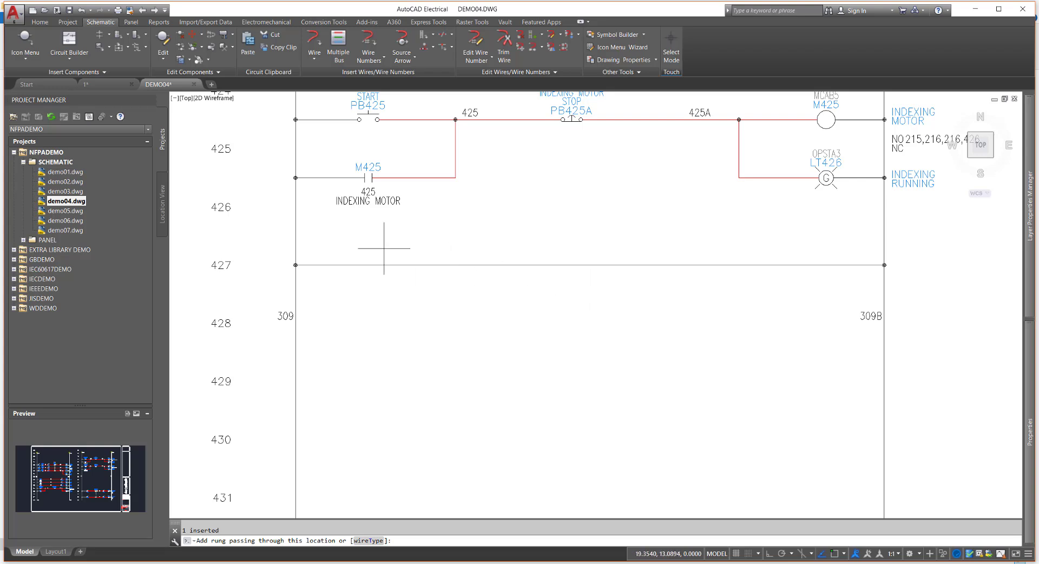
Draw a circle centred on rung 427 with grid snap turned on.
left_click(41, 24)
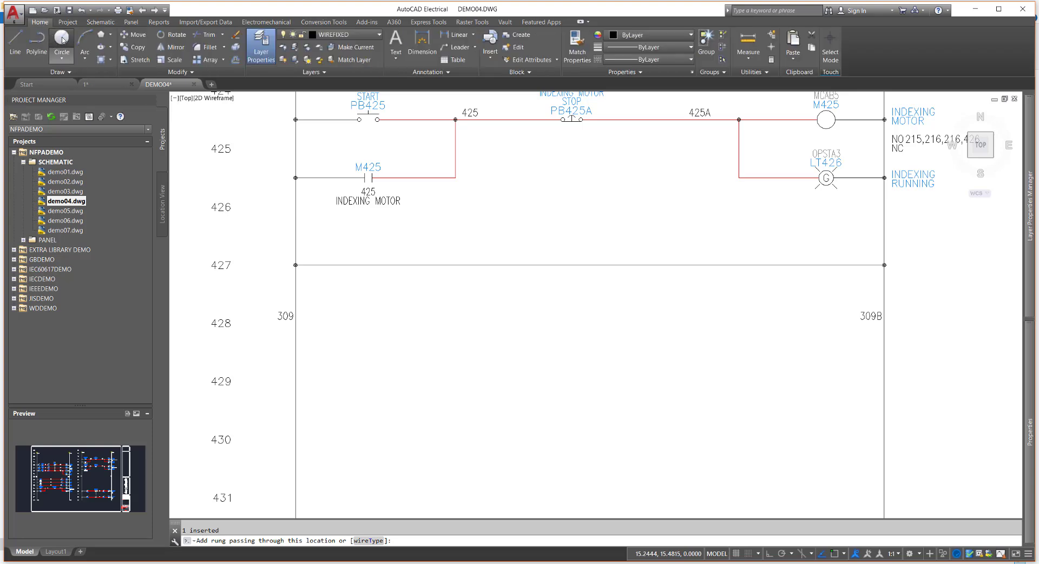
left_click(58, 42)
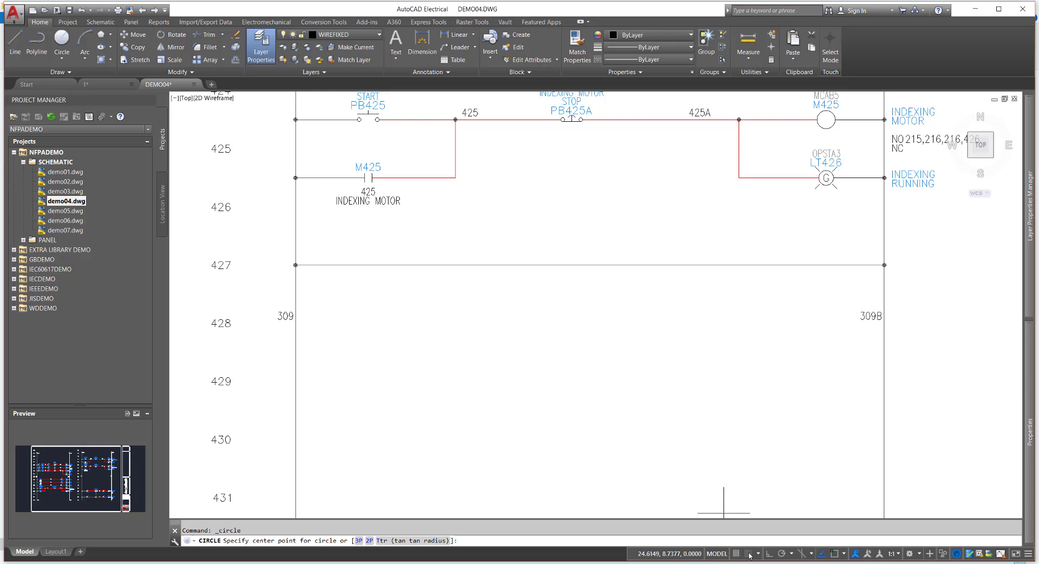
key("F9")
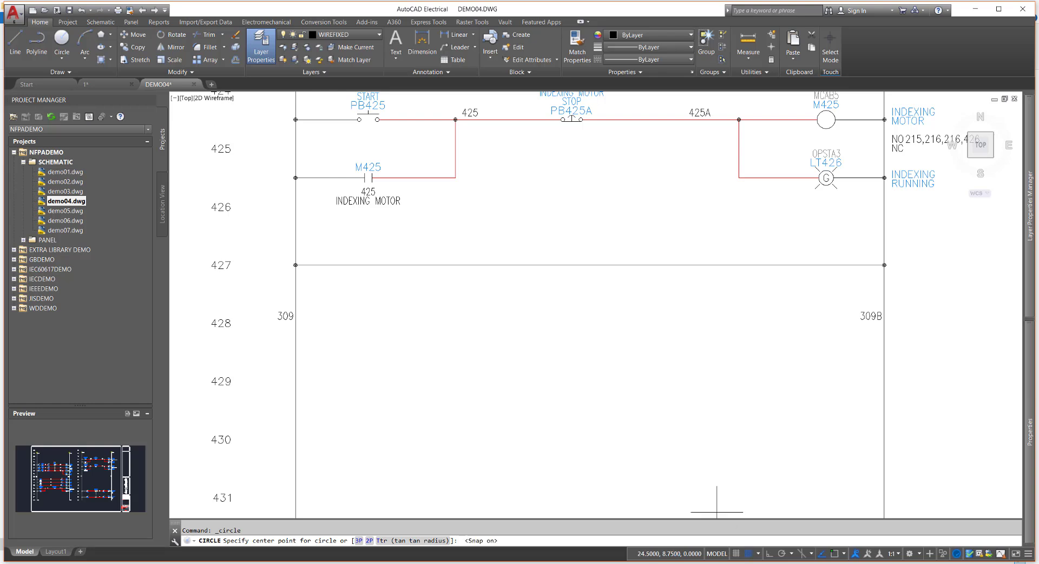
left_click(455, 264)
left_click(470, 265)
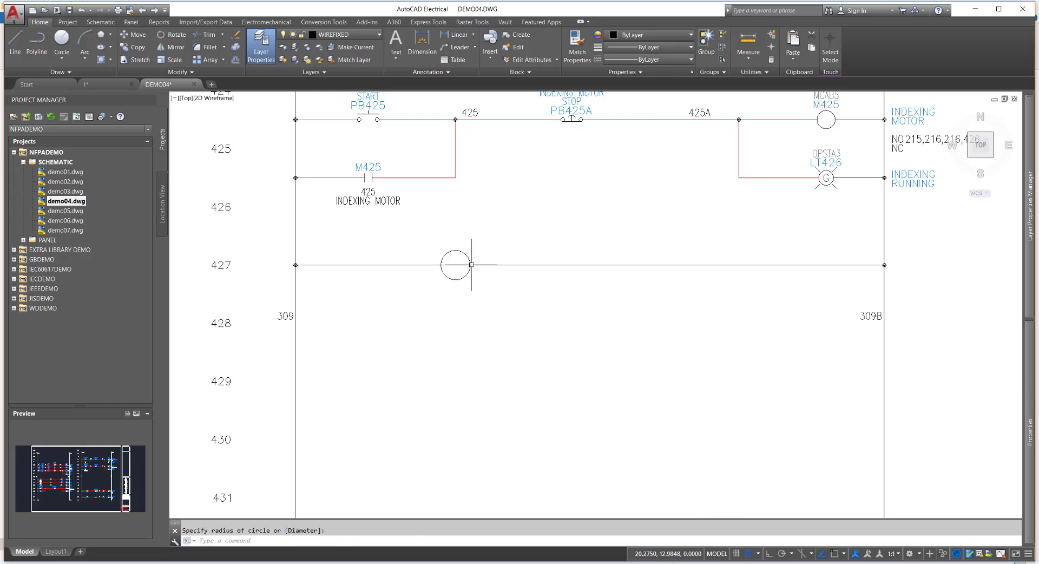
Inscribe a 4-sided polygon of radius 0.25 at the circle's centre to form a diamond.
left_click(111, 34)
left_click(93, 71)
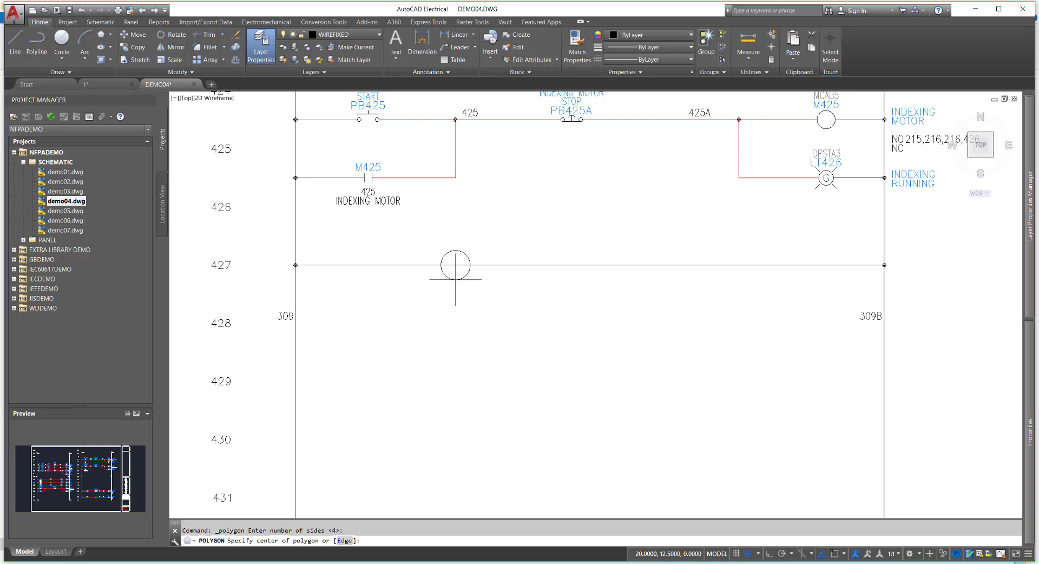
left_click(455, 264)
key("Return")
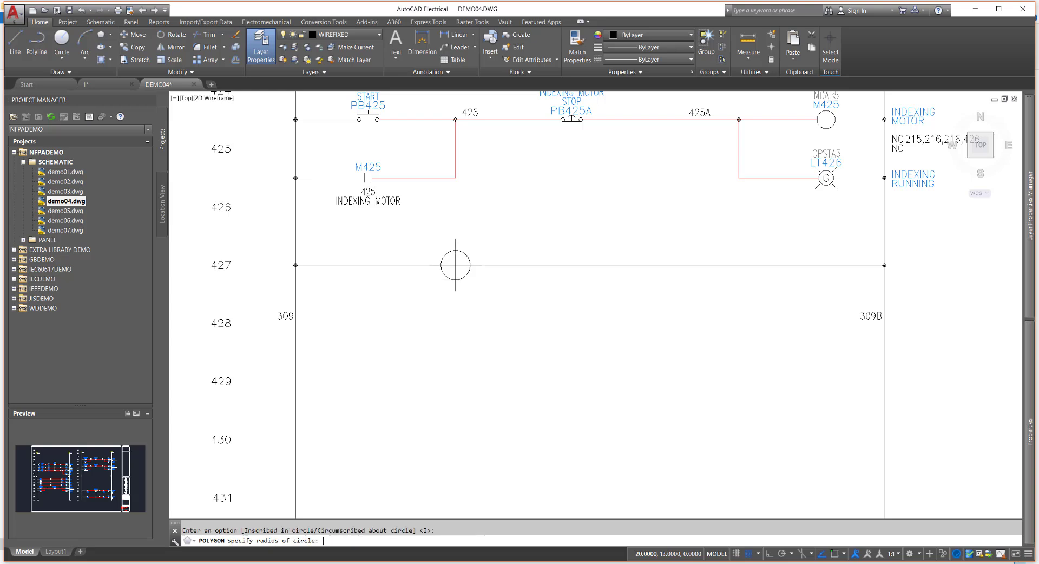
type(".25")
key("Return")
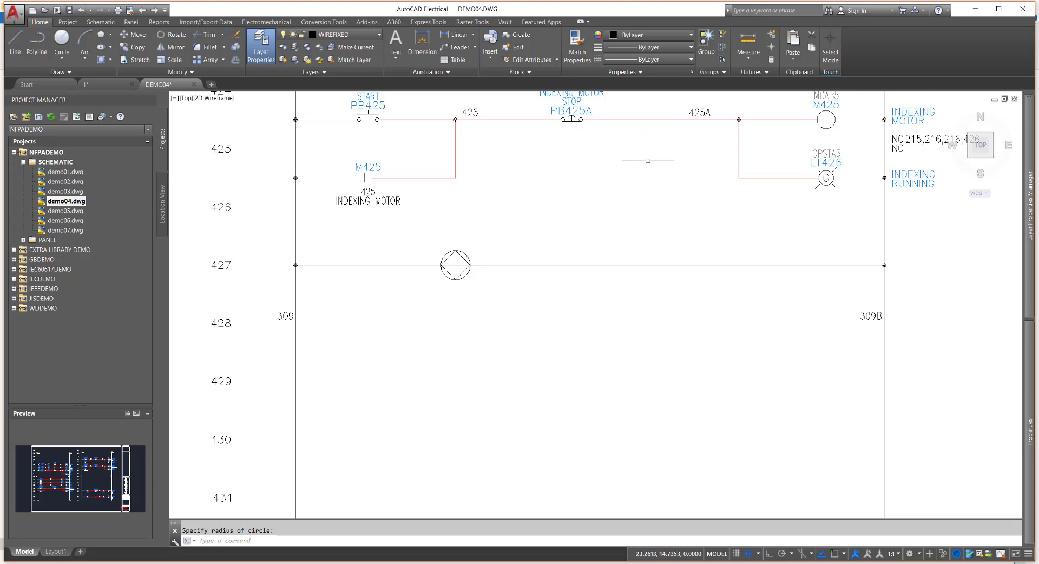
left_click(101, 23)
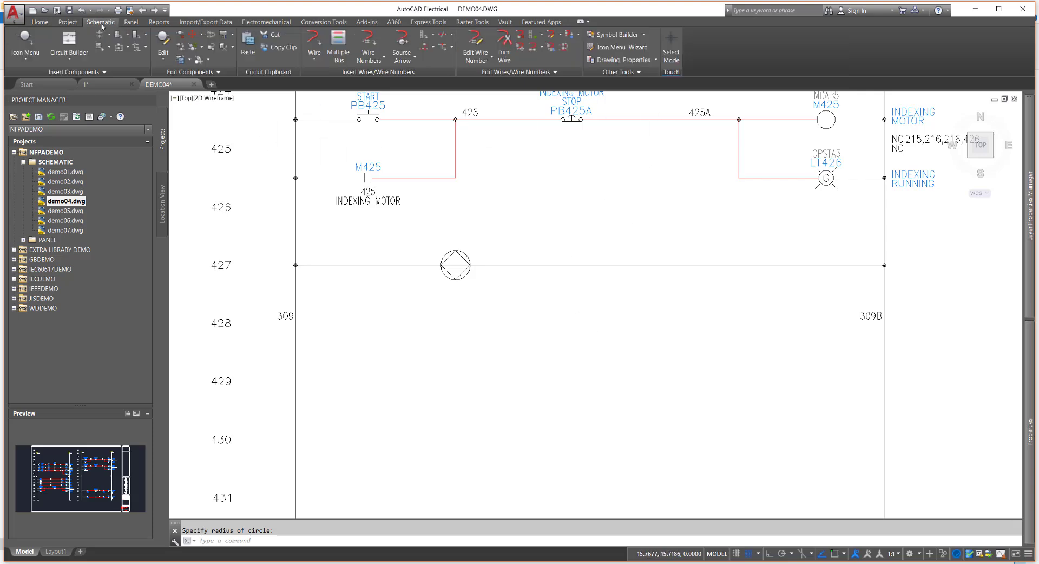
In Symbol Builder, window-select the circle-and-diamond and set its base point at the centre.
left_click(622, 38)
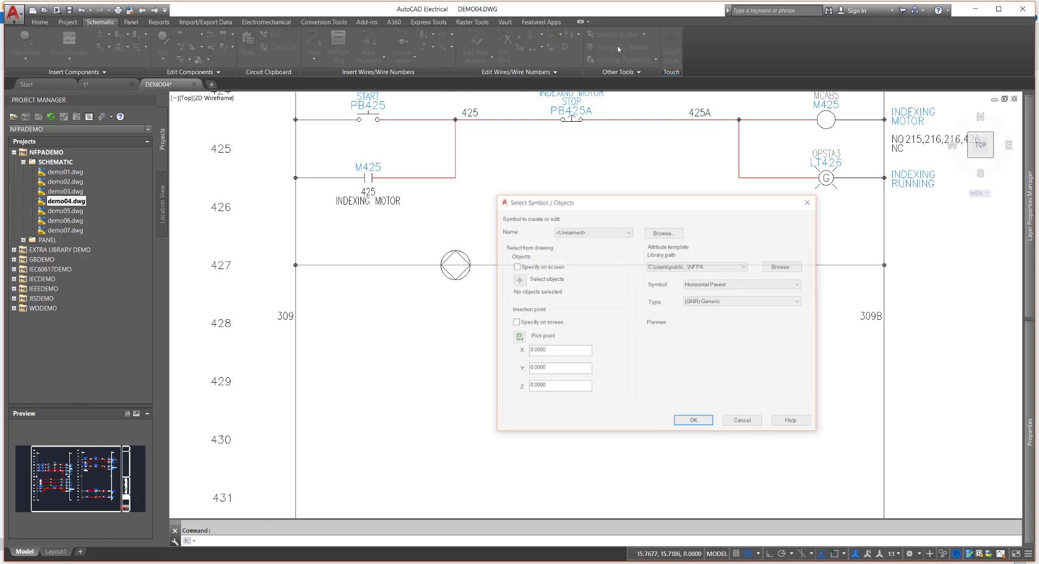
left_click(518, 280)
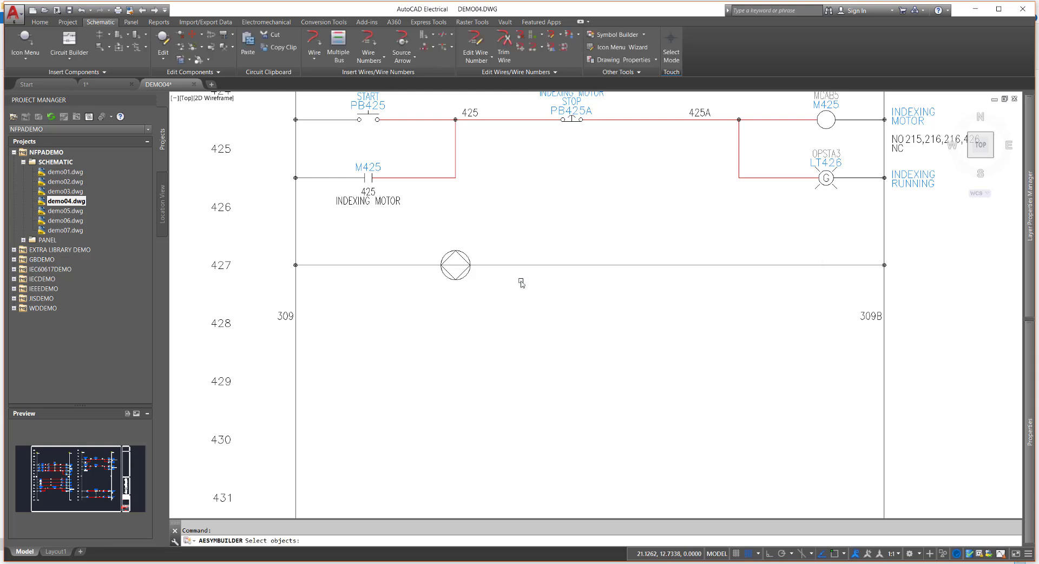
left_click(417, 229)
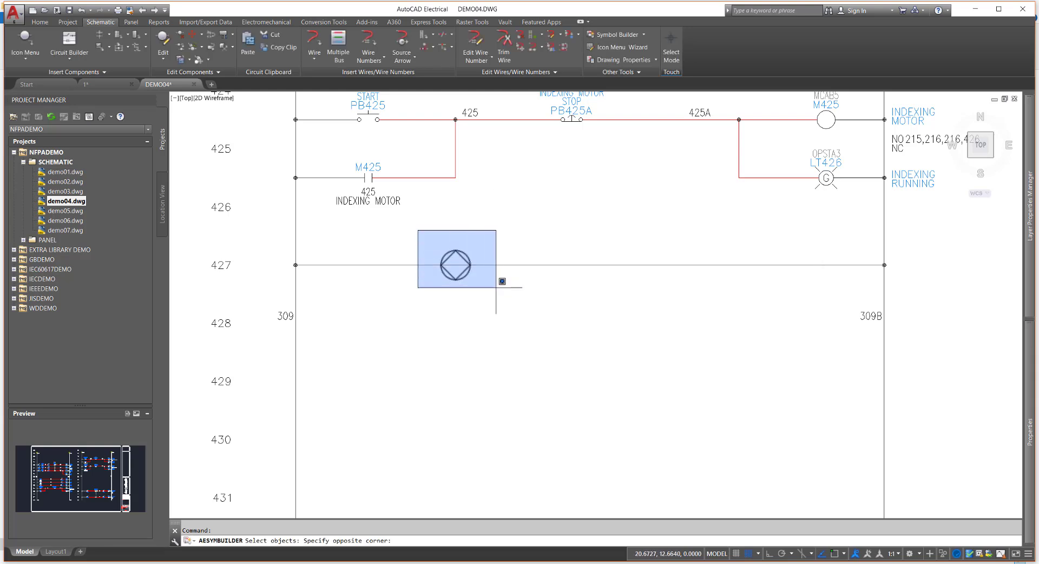
left_click(522, 317)
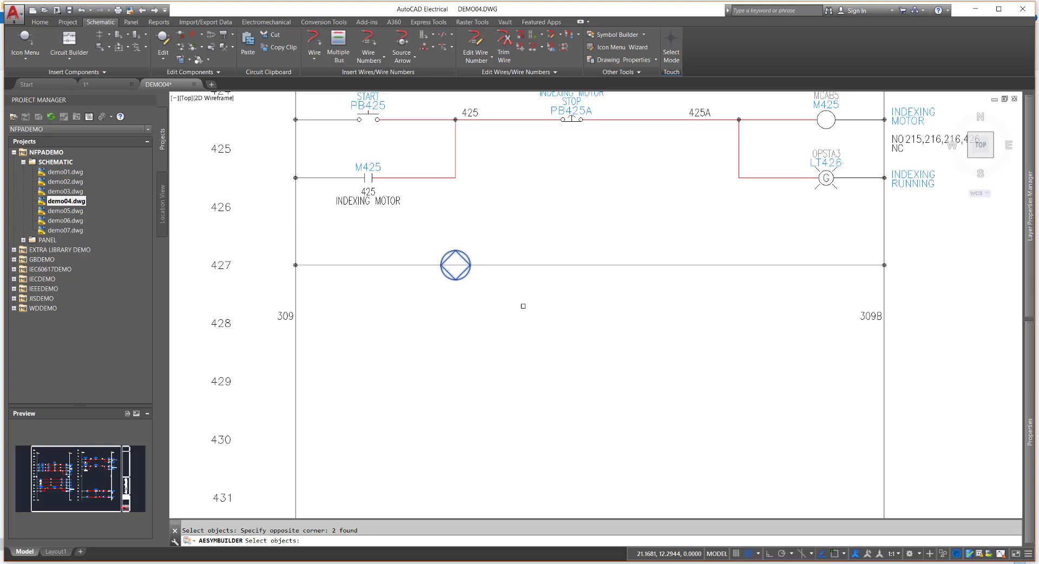
key("Return")
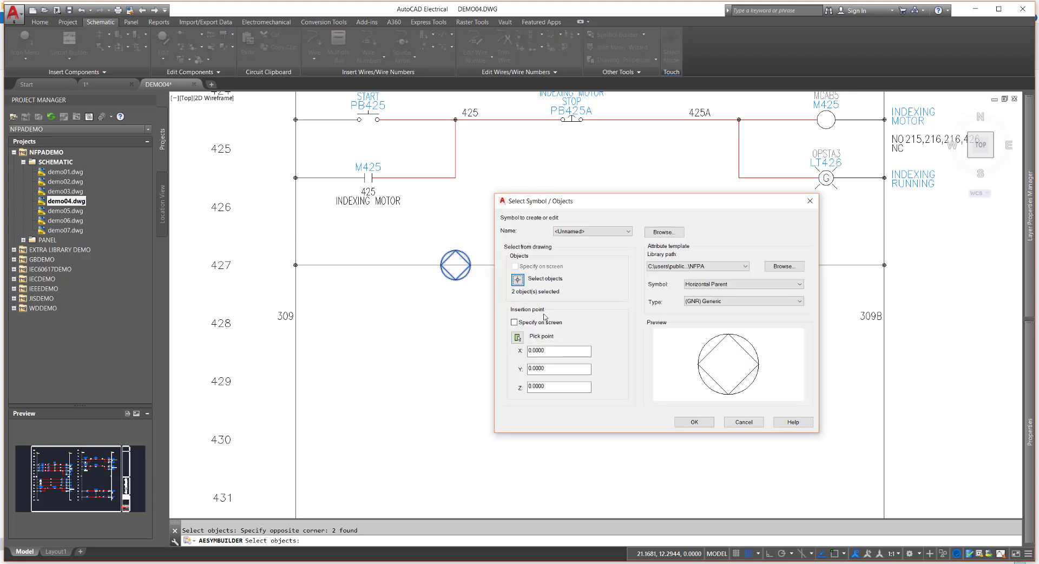
left_click(519, 338)
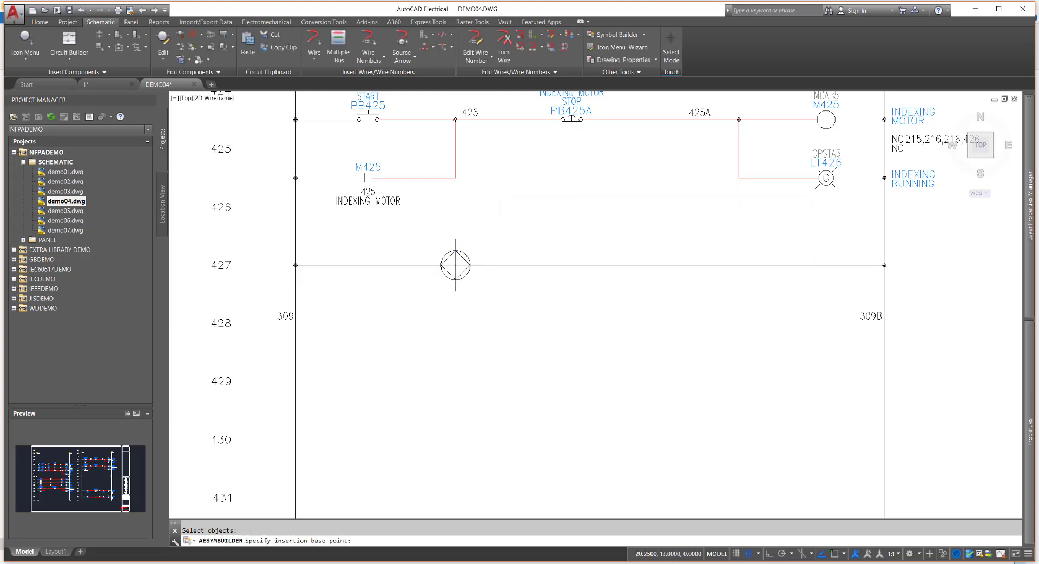
left_click(455, 265)
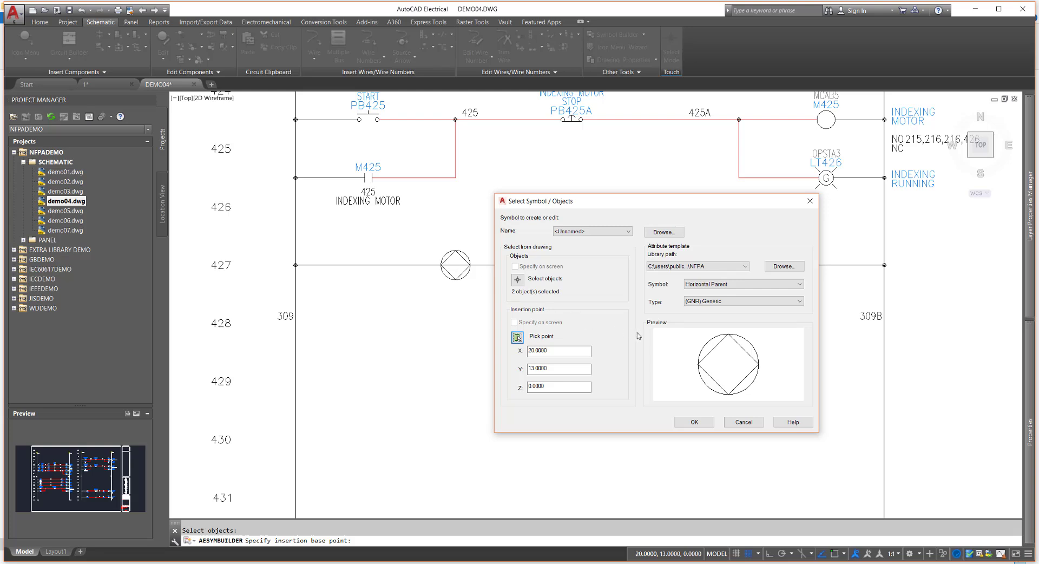
Keep the Horizontal Parent template and (GNR) Generic component type, and confirm.
left_click(750, 288)
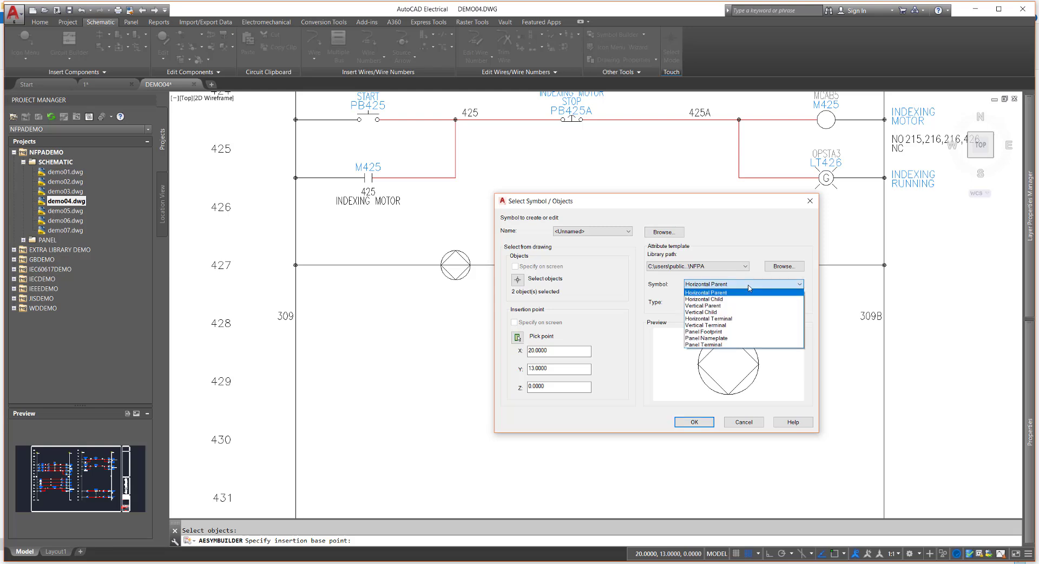
left_click(810, 302)
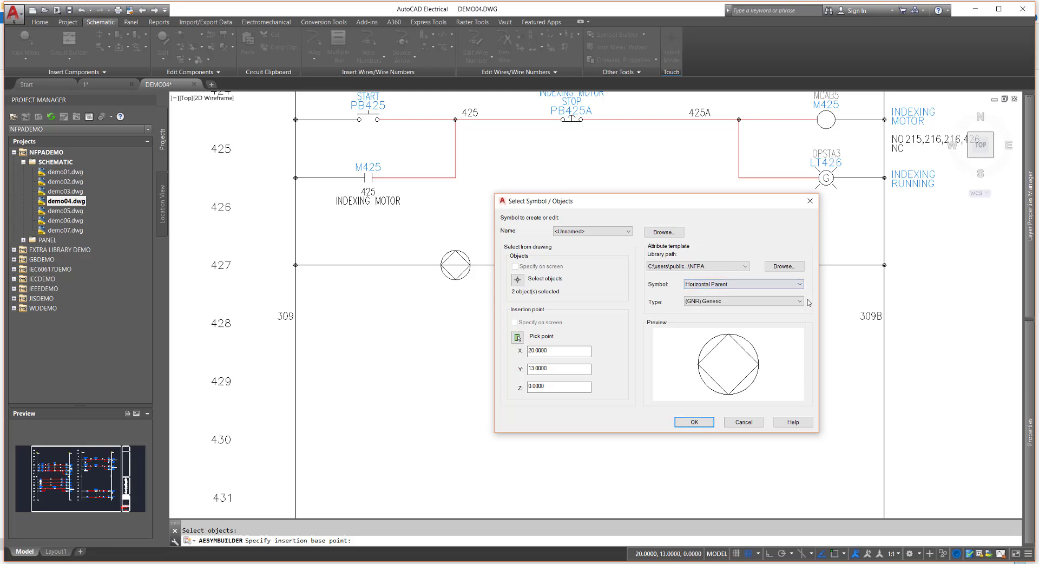
left_click(754, 303)
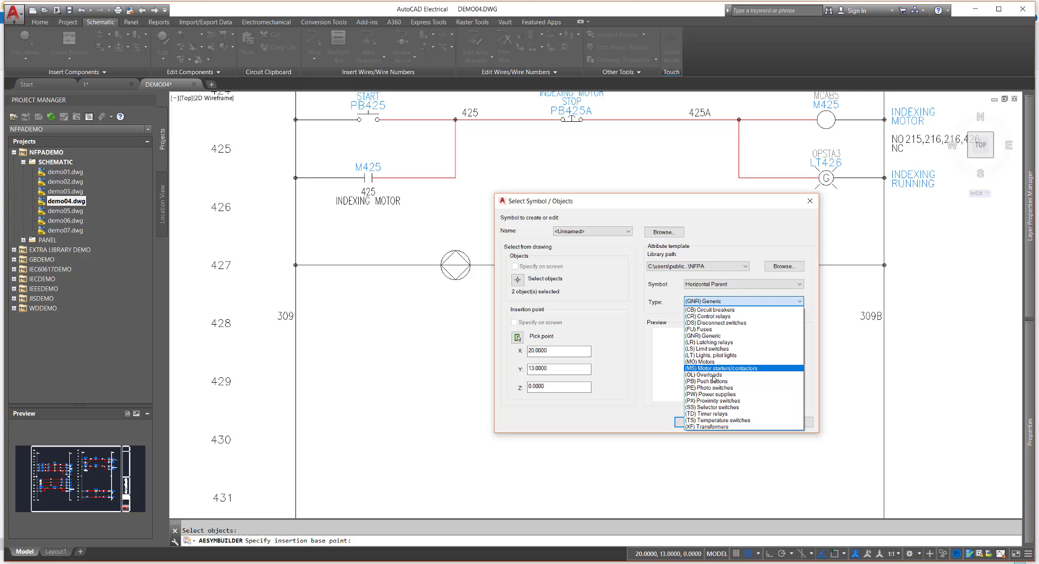
left_click(711, 336)
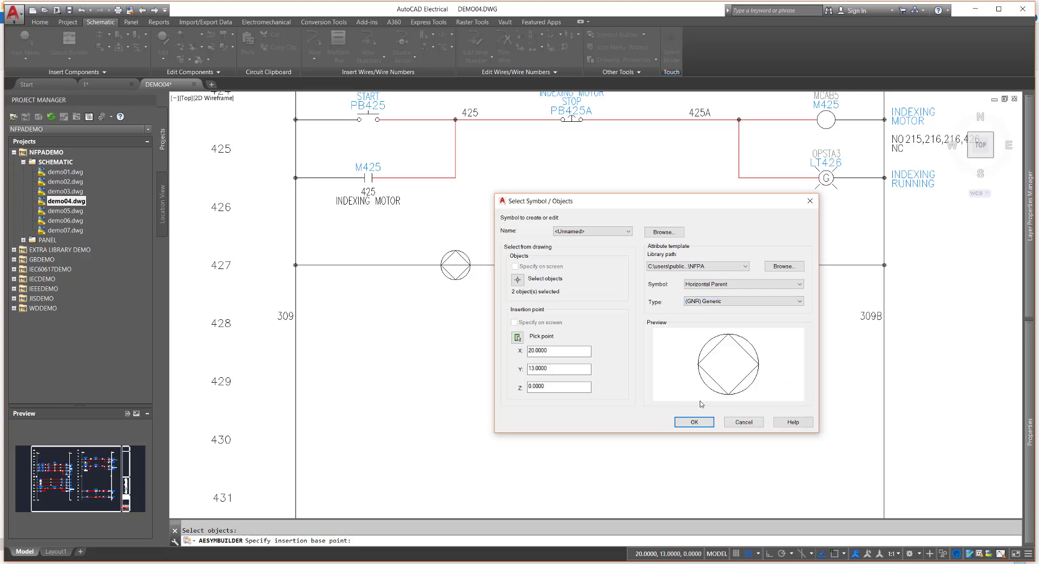
left_click(697, 422)
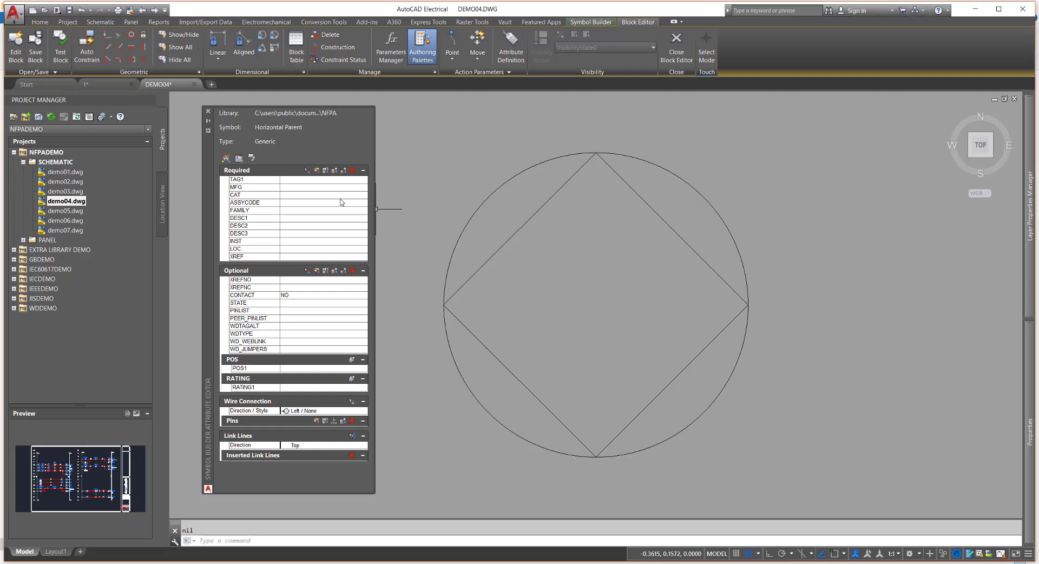
Insert all required attributes at the template base point with snapping off.
left_click(258, 181)
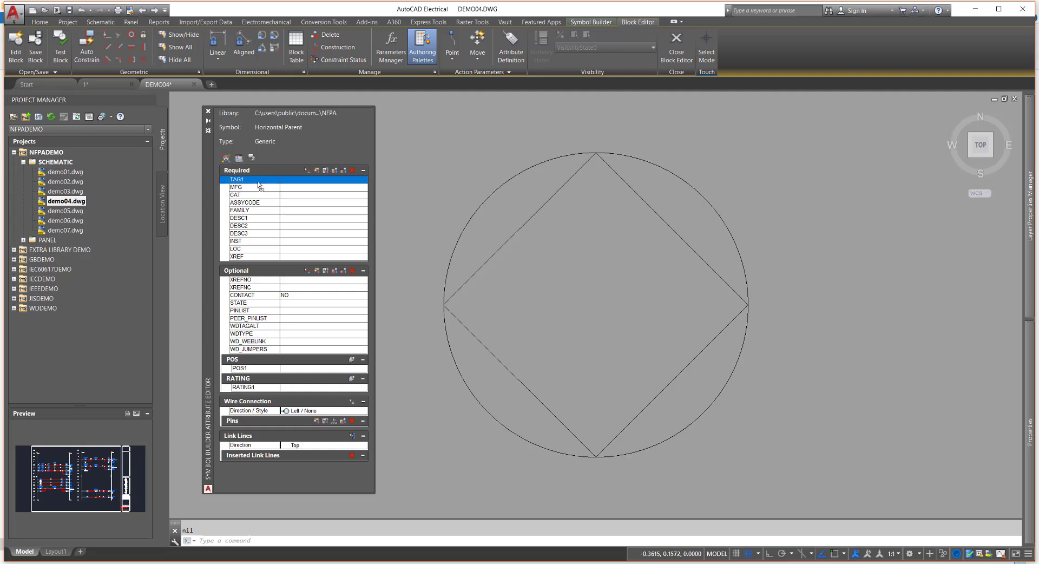
left_click(307, 171)
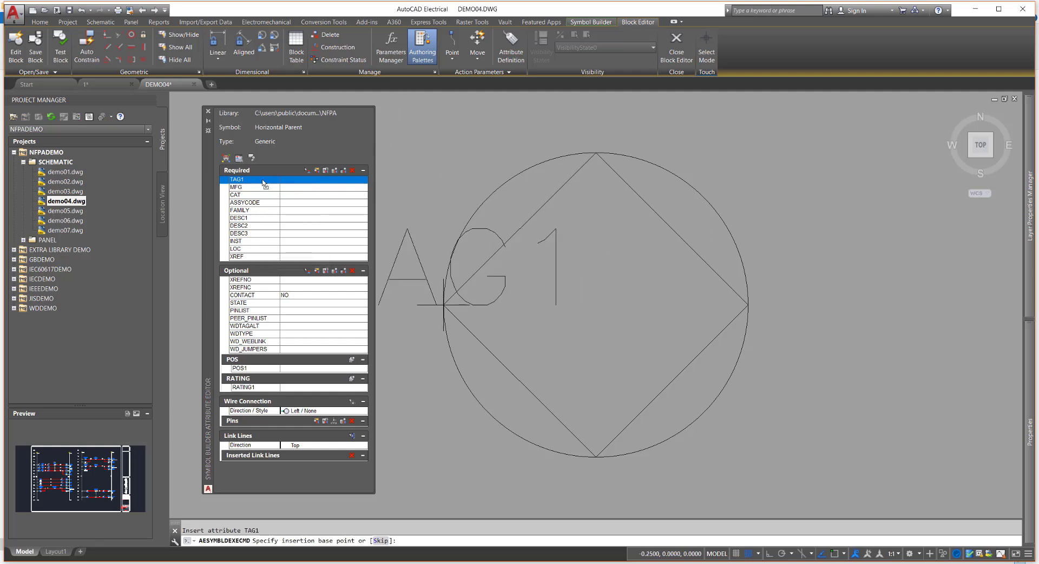
left_click(264, 257, "shift")
left_click(307, 171)
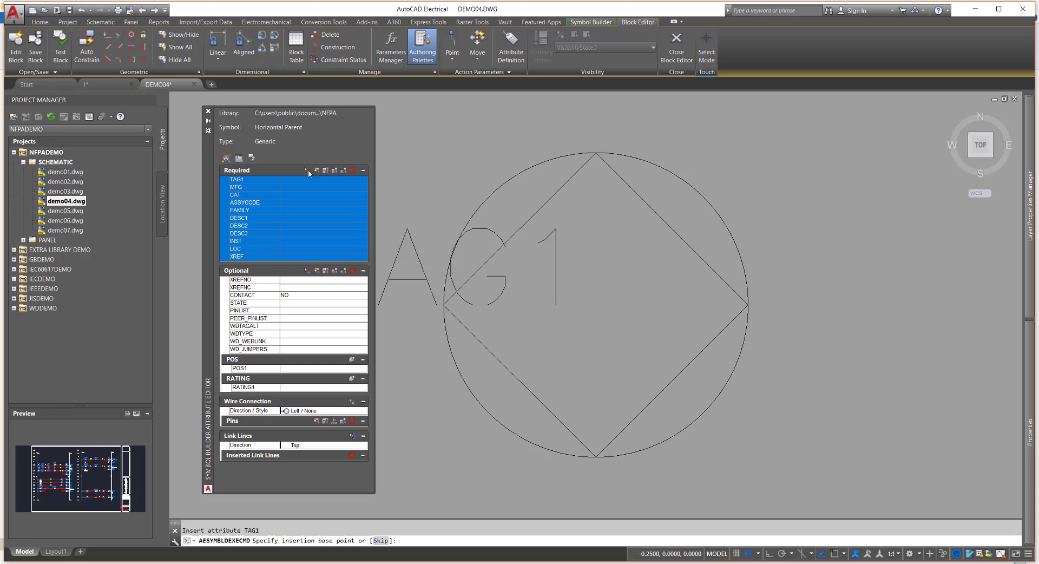
scroll(596, 153, "down", 3)
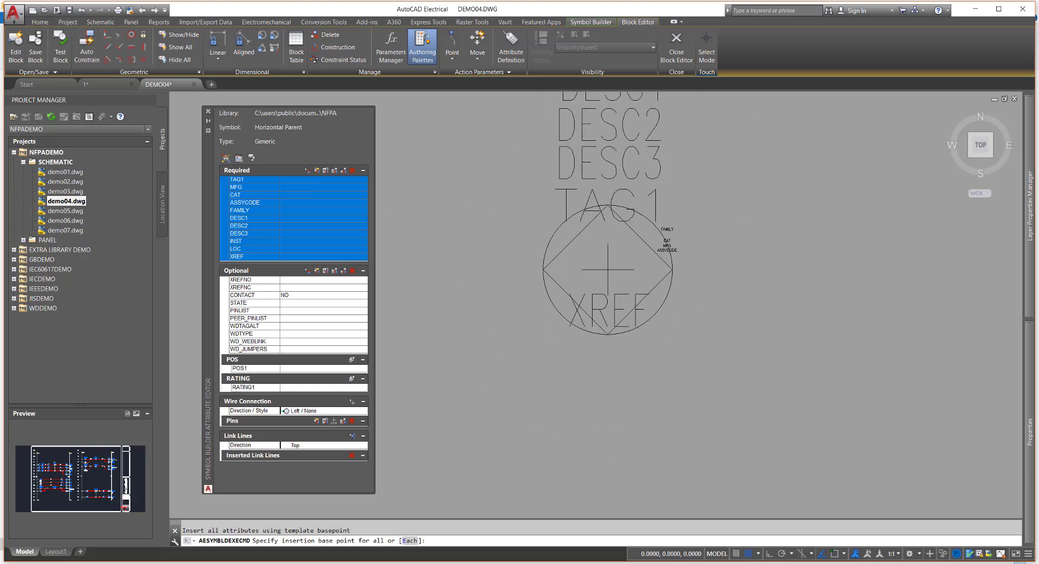
middle_click_drag(594, 260, 593, 352)
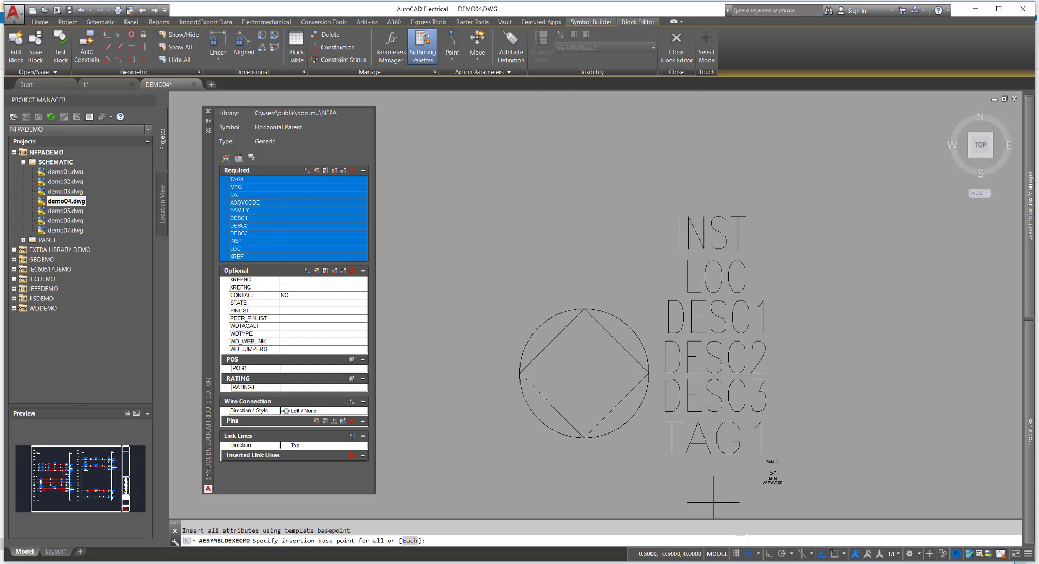
left_click(749, 553)
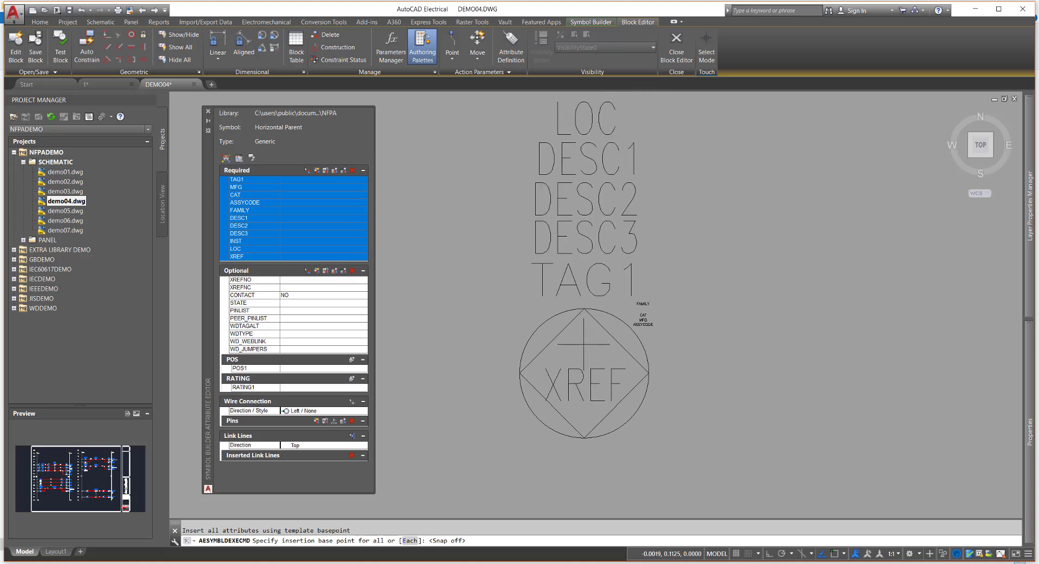
left_click(585, 344)
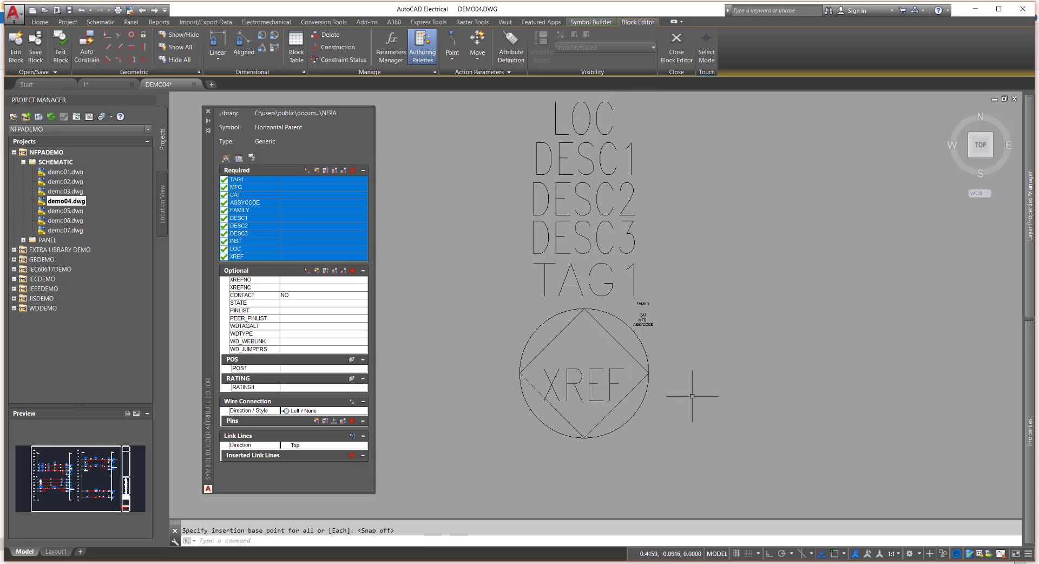
Move the XREF attribute below the circle.
type("m")
key("Return")
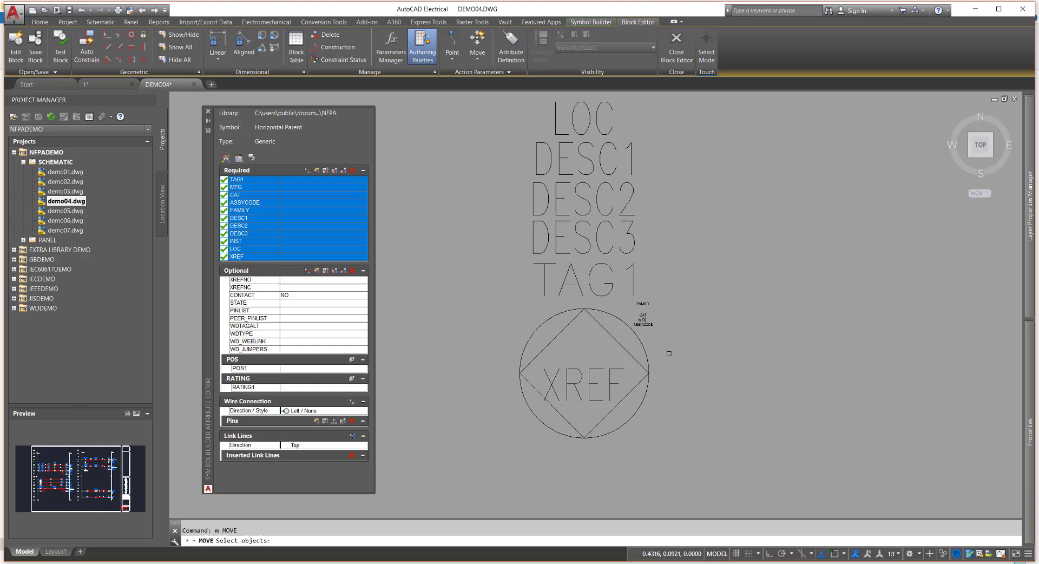
left_click(580, 388)
key("Return")
left_click(580, 387)
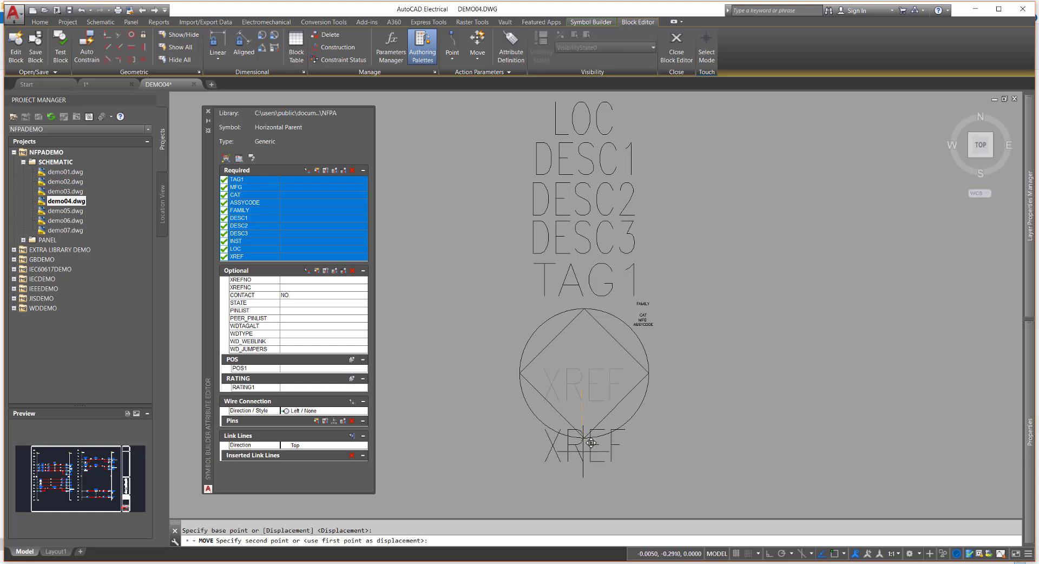
left_click(585, 467)
Move the FAMILY, CAT, MFG and ASSYCODE labels inside the circle.
key("Return")
left_click(663, 297)
left_click(645, 328)
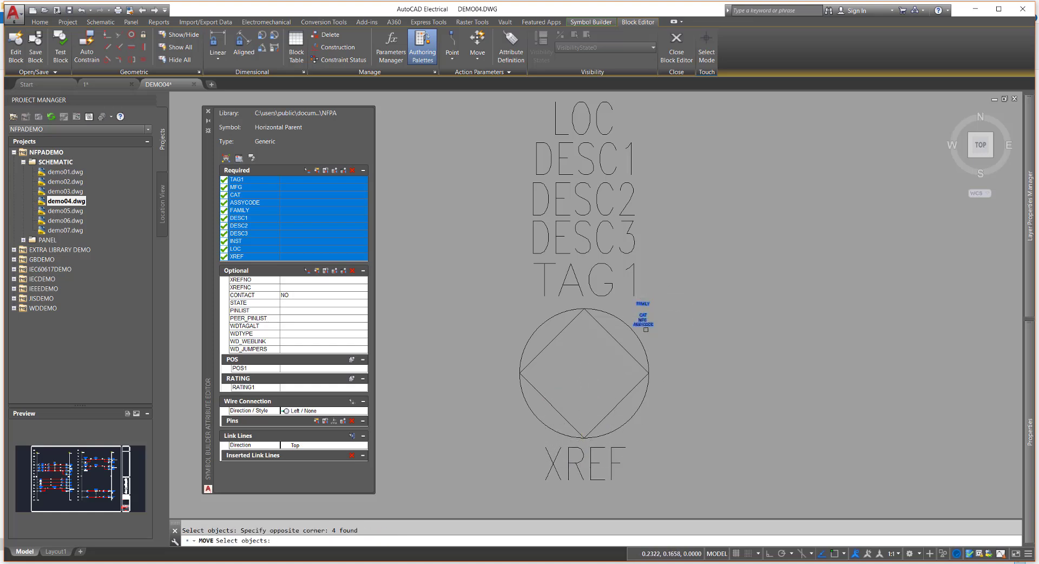
key("Return")
left_click(672, 331)
left_click(648, 389)
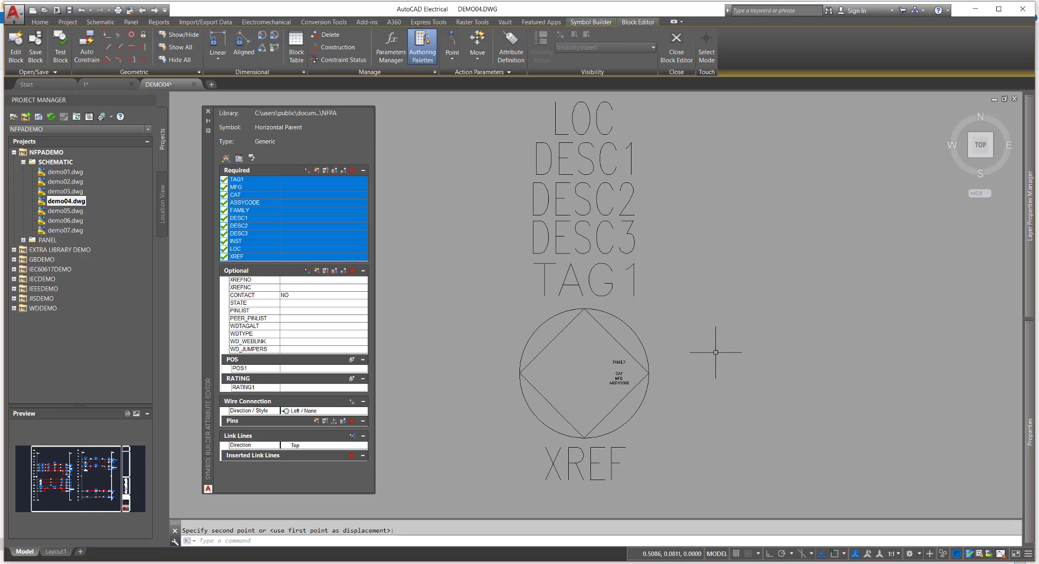
Set the TAG1 attribute value to DV.
left_click(293, 181)
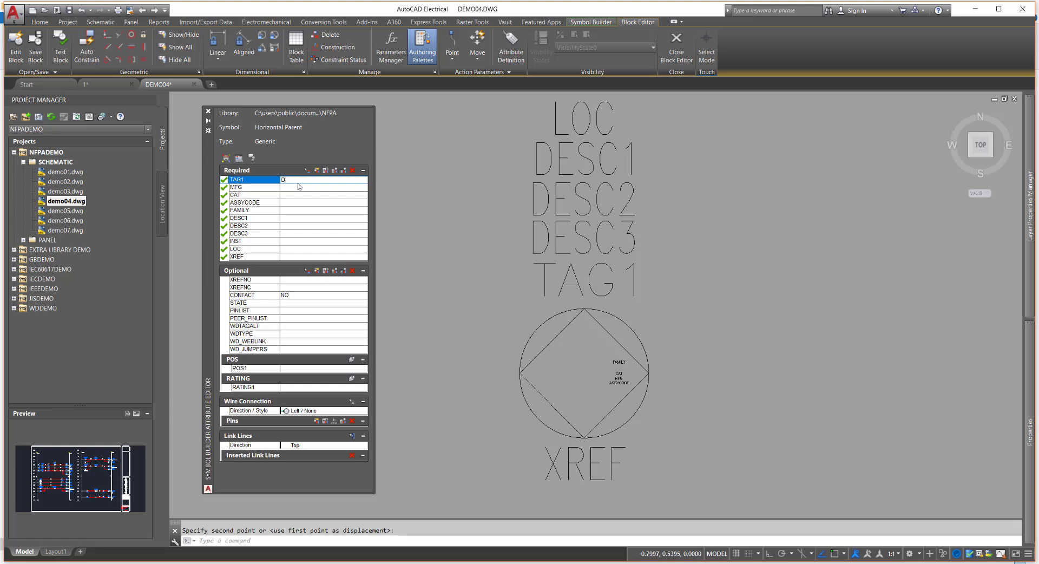
type("DV")
key("Return")
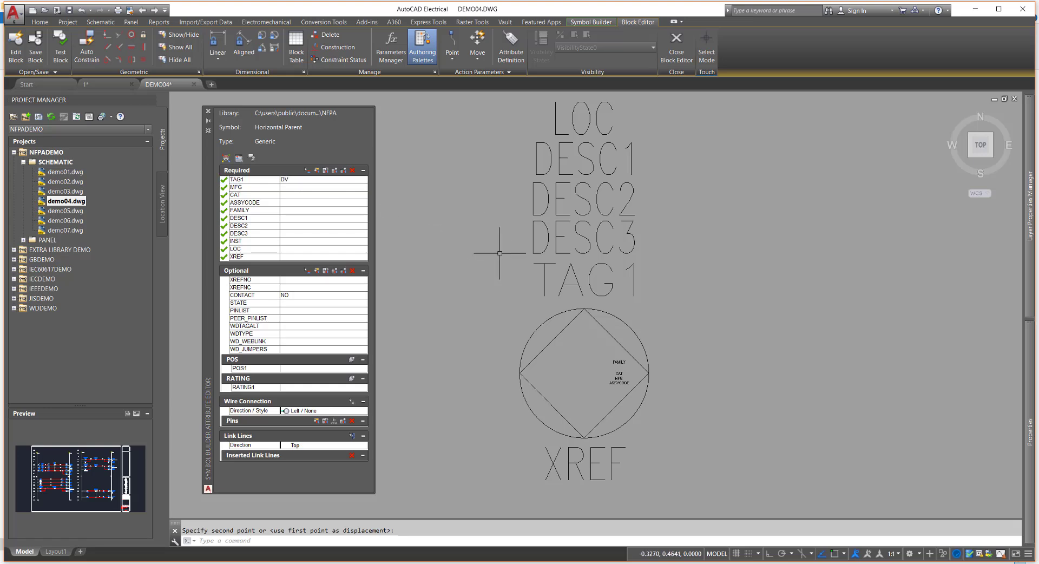
With snap on, place the left TERM01 wire connection on the circle's left edge.
left_click(351, 402)
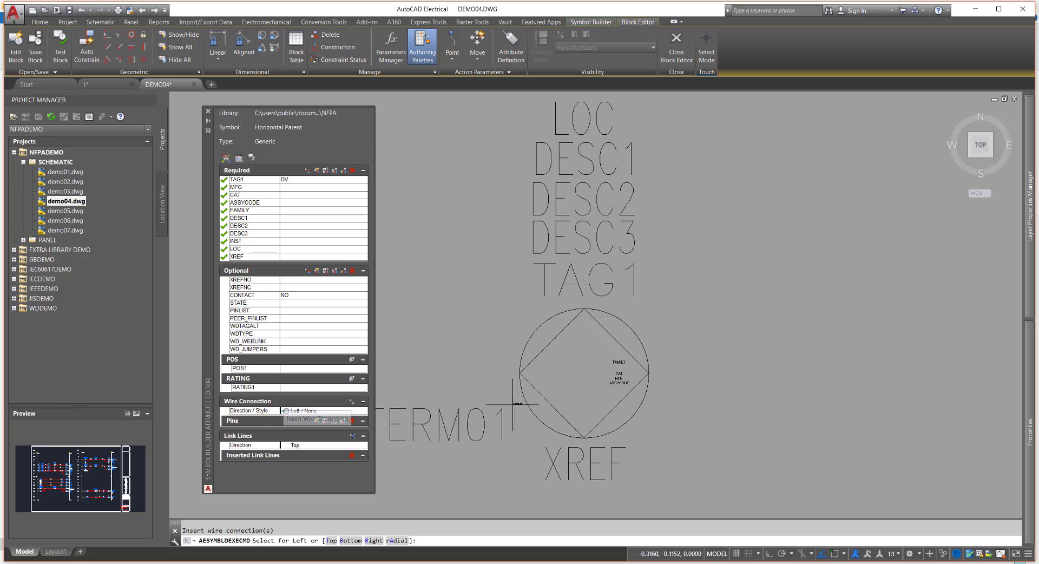
key("F9")
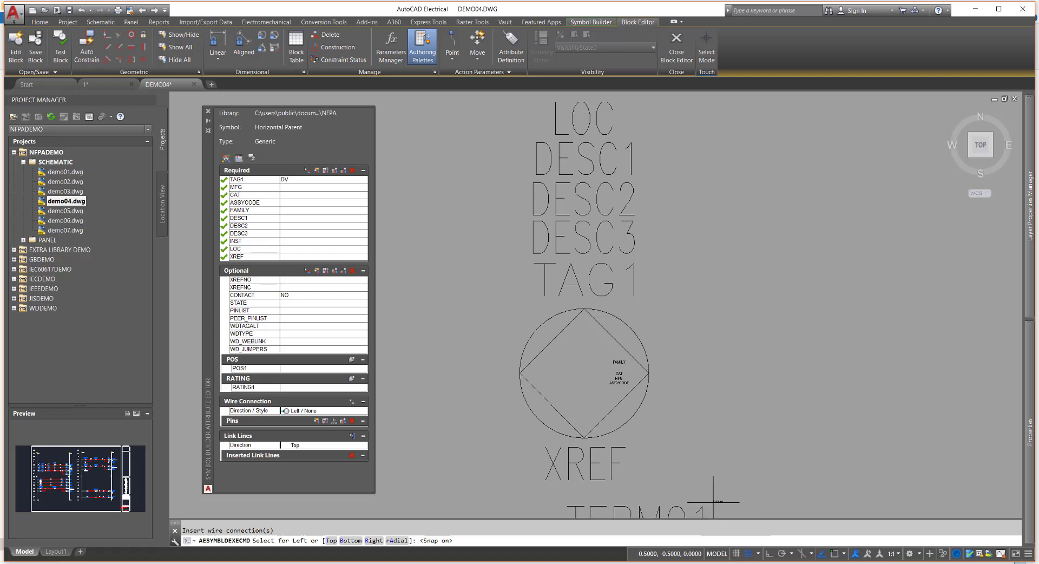
left_click(519, 373)
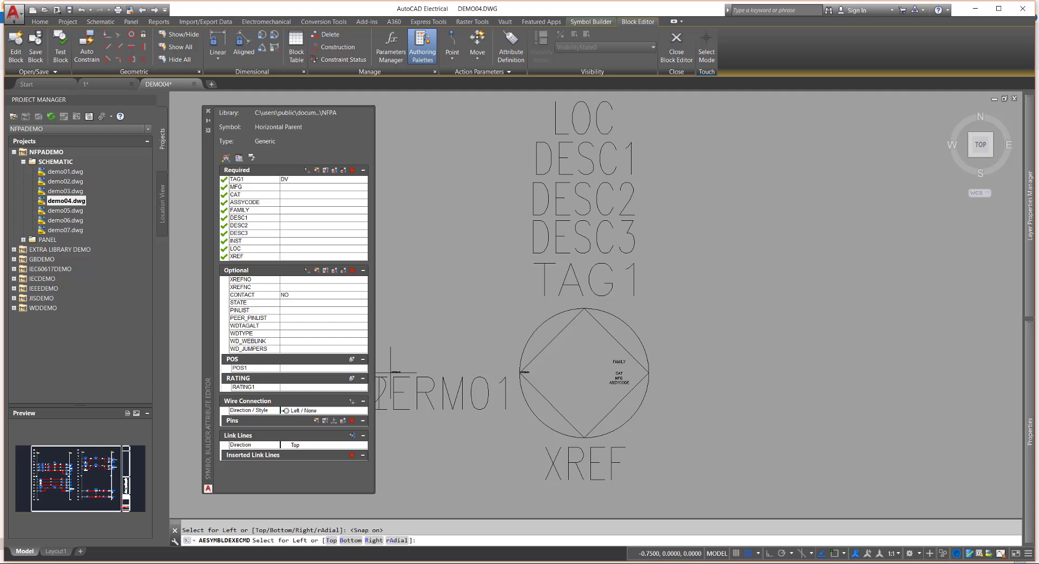
Choose the Right / None direction and place the TERM02 wire connection on the circle's right quadrant.
left_click(350, 411)
left_click(303, 421)
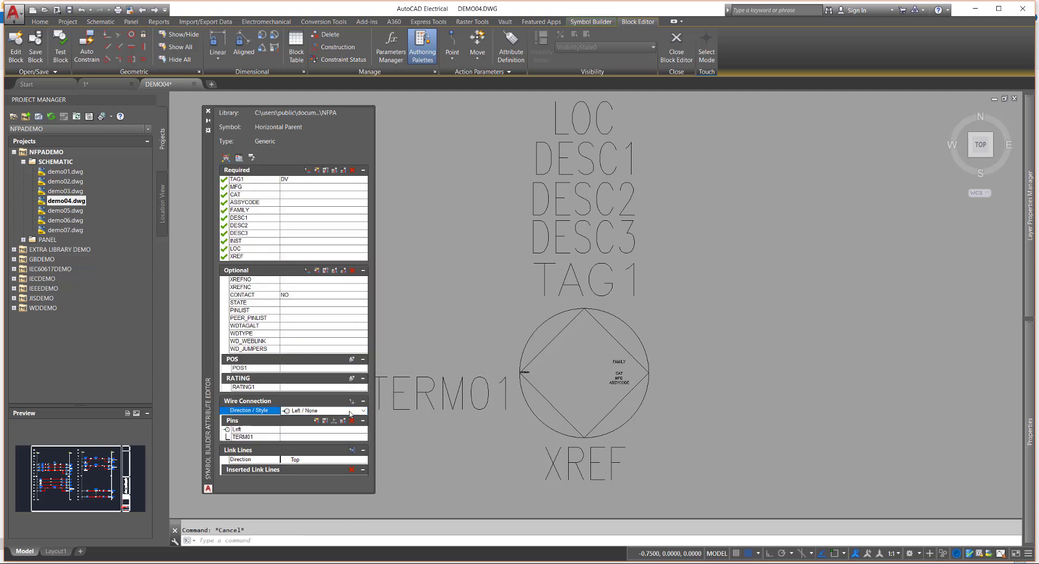
left_click(349, 410)
left_click(325, 452)
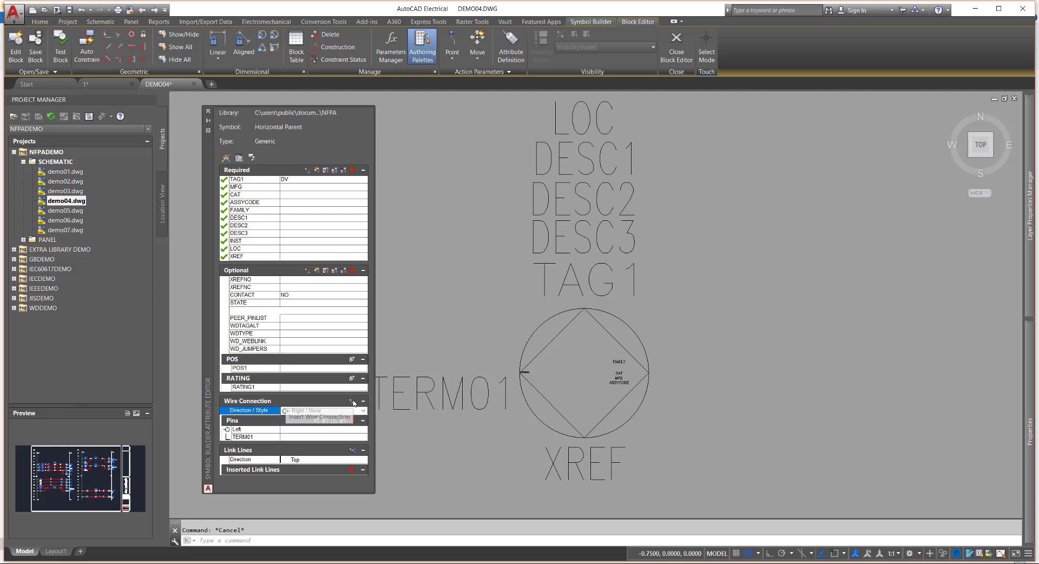
left_click(343, 421)
left_click(649, 372)
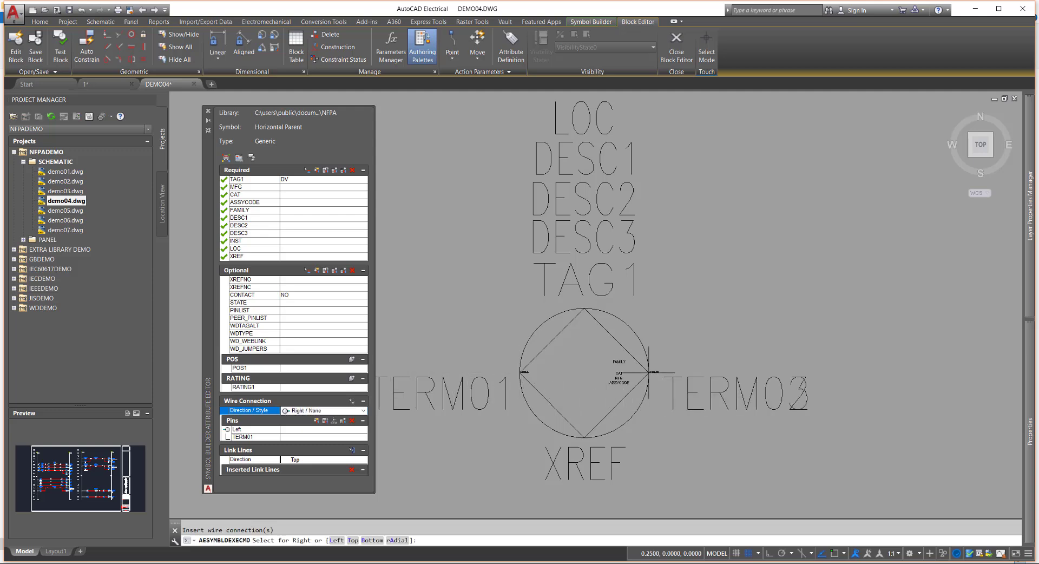
scroll(713, 372, "down", 2)
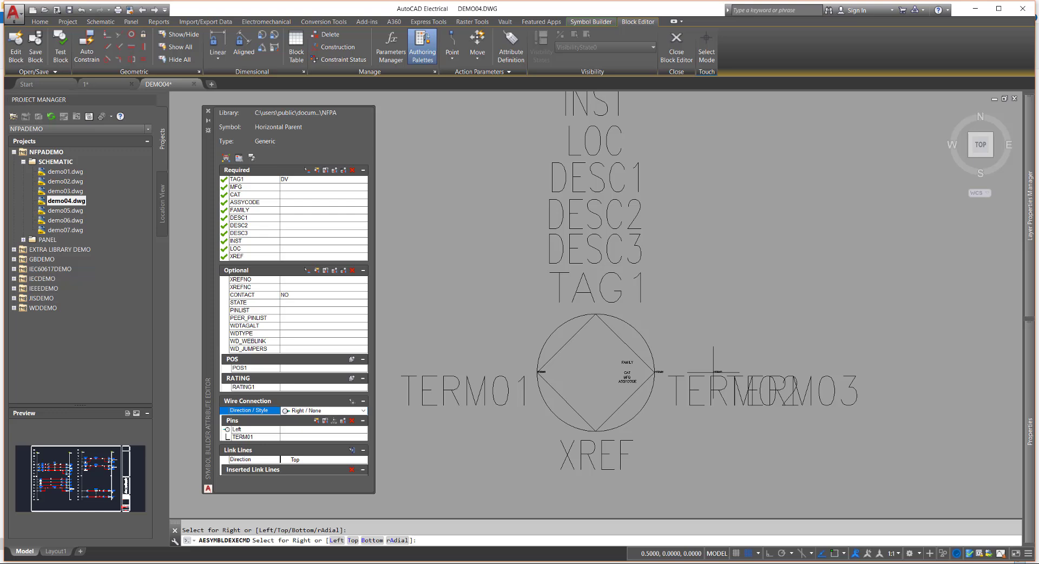
key("Return")
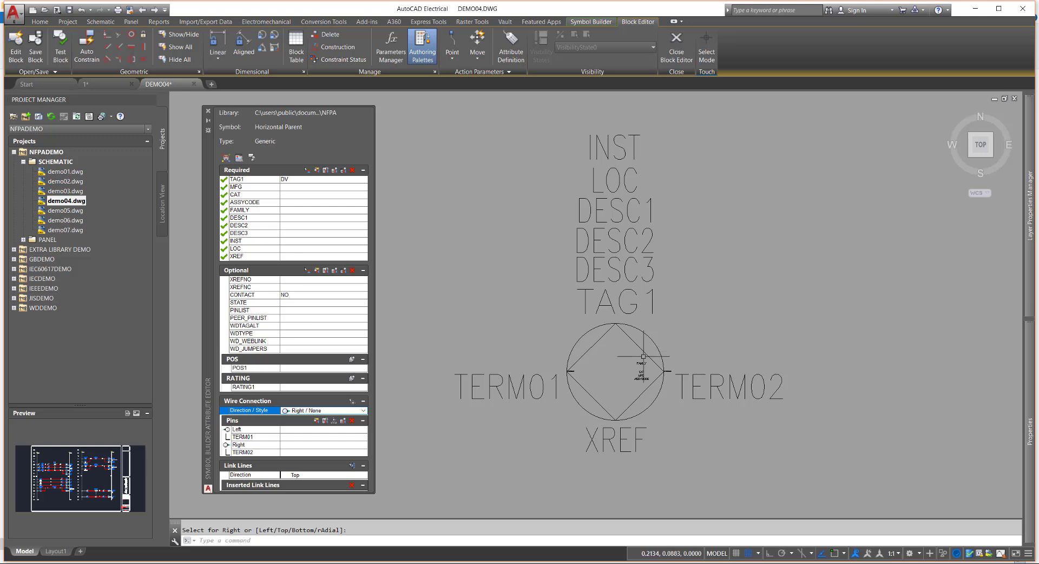
scroll(610, 378, "up", 3)
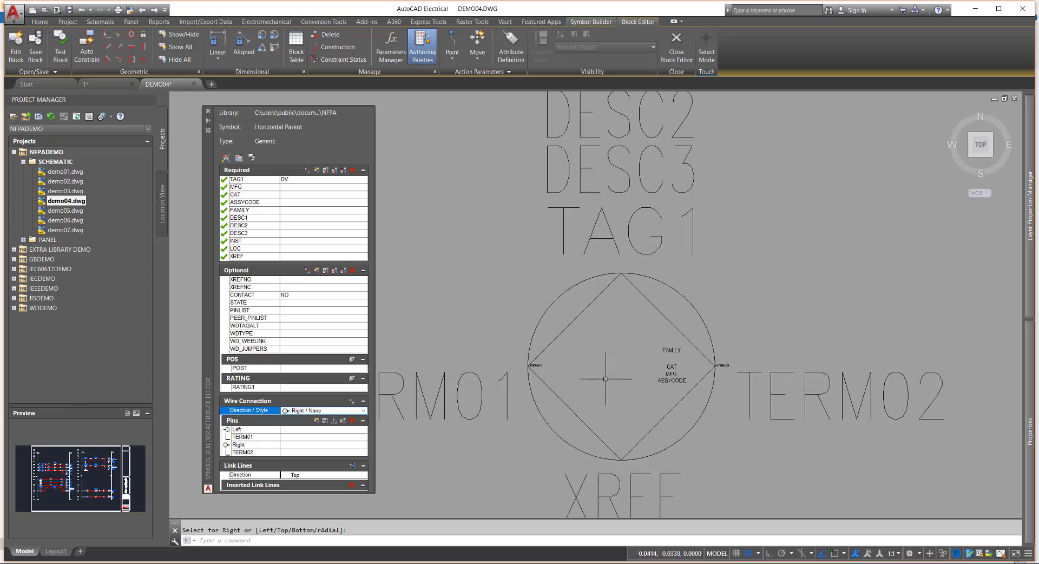
scroll(605, 379, "up", 3)
scroll(606, 378, "up", 2)
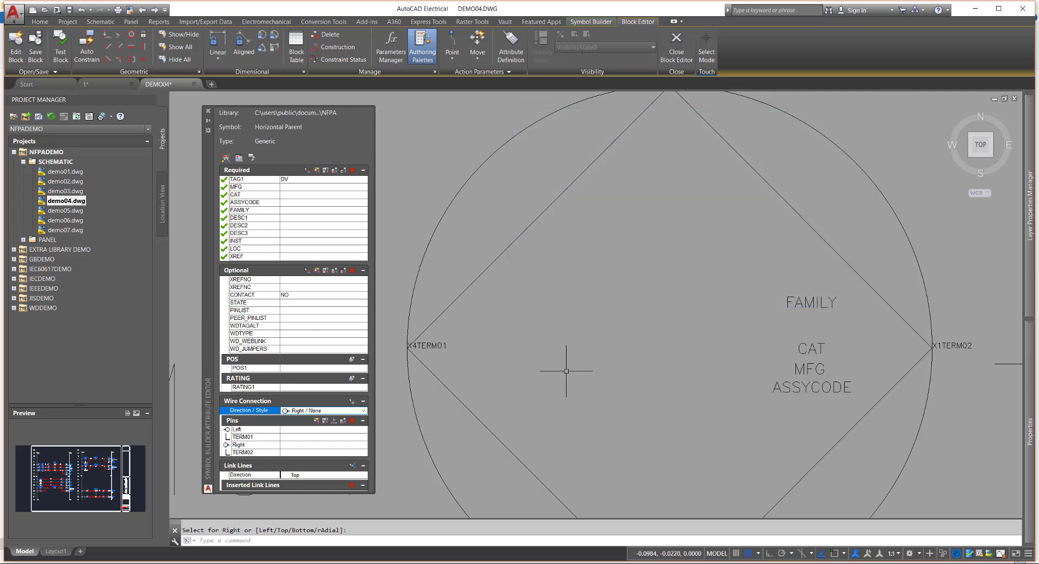
scroll(566, 371, "down", 5)
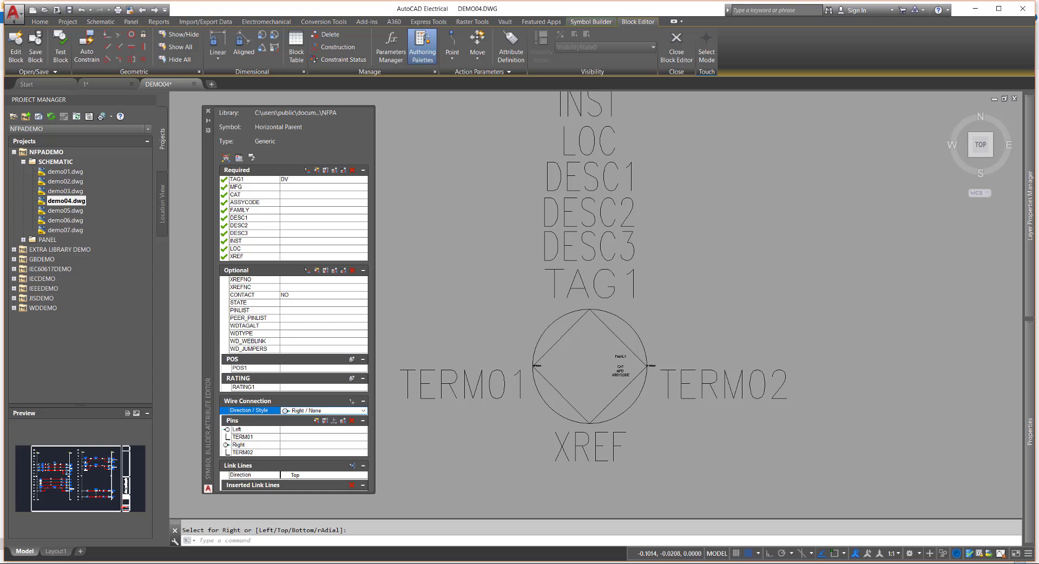
scroll(567, 371, "down", 1)
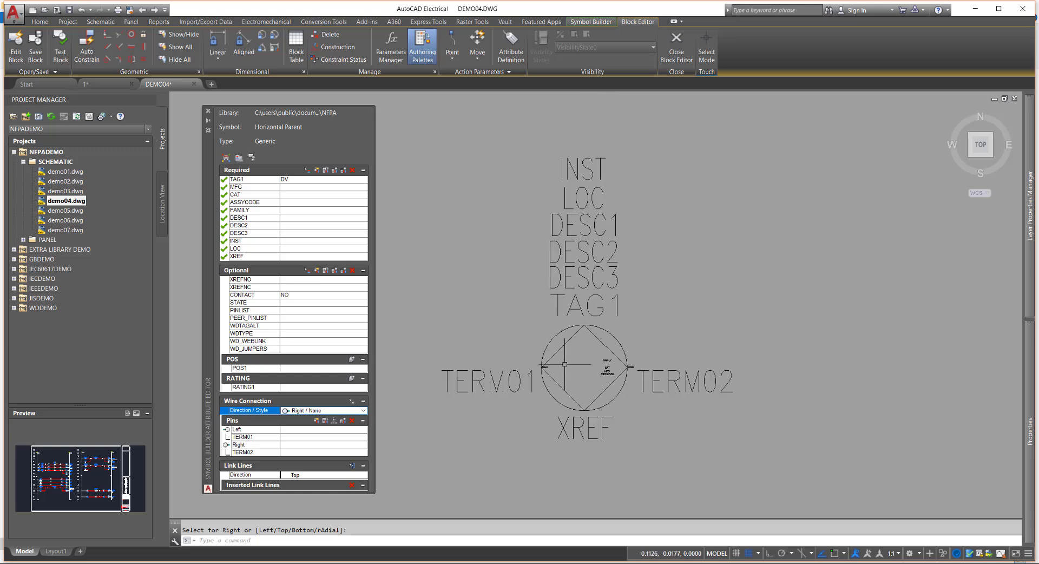
Run the close-editor audit, review the WIREFIXED layer error, and cancel saving.
left_click(676, 53)
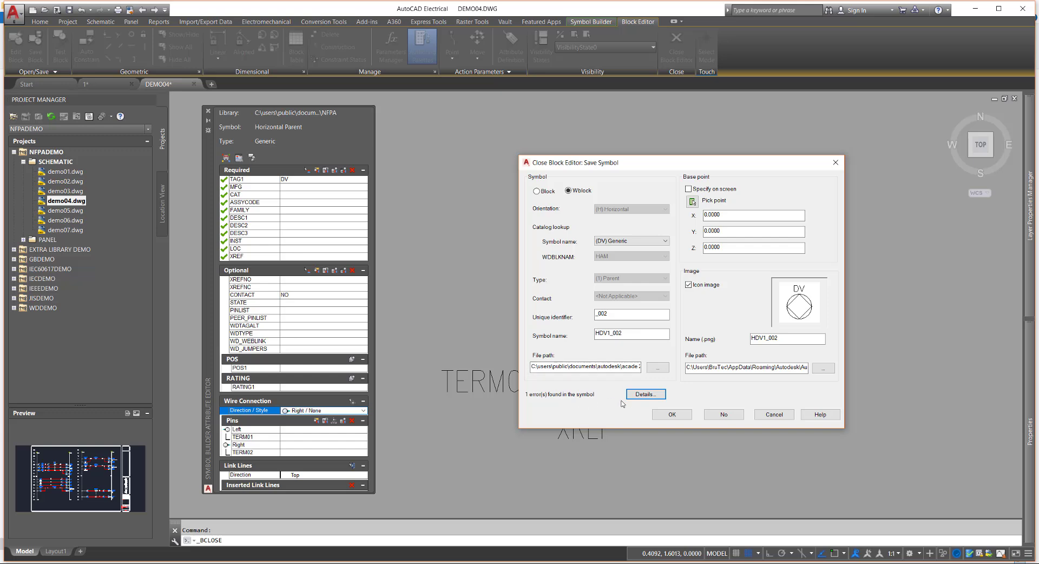
left_click(645, 394)
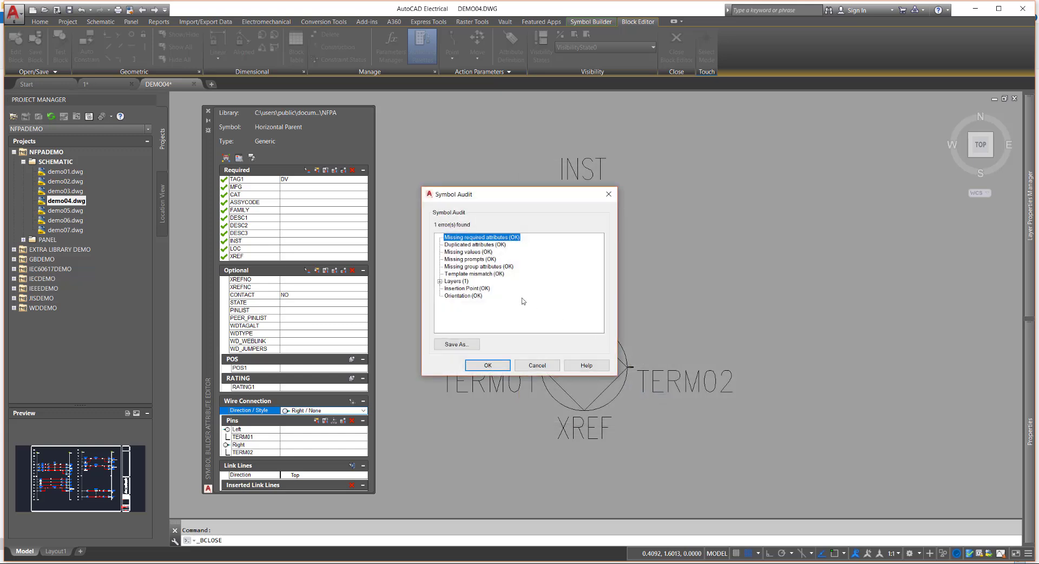
left_click(440, 281)
left_click(492, 366)
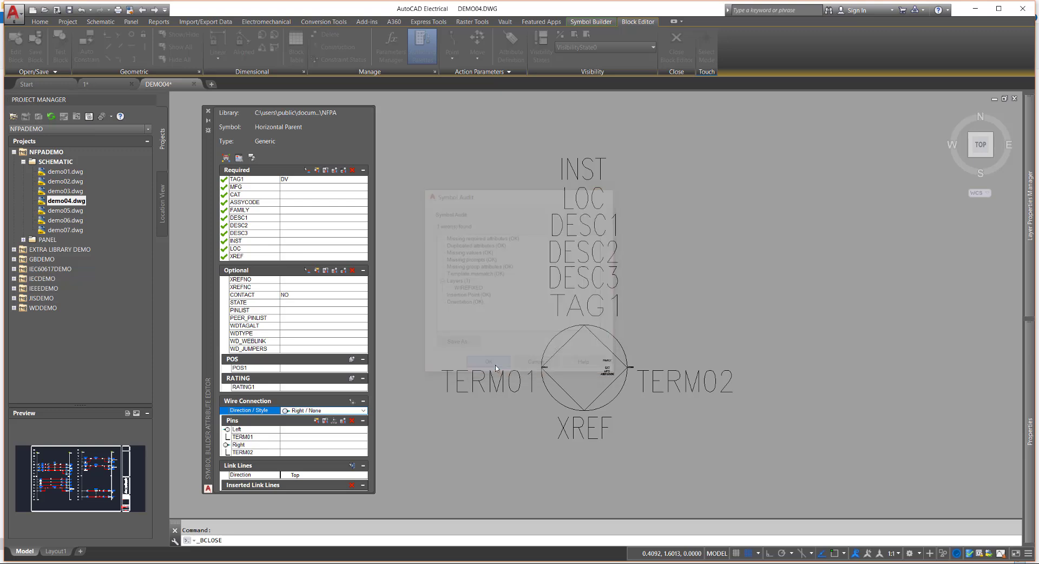
left_click(774, 414)
Crossing-select all 17 symbol objects and set their layer to 0 in Quick Properties.
left_click(720, 156)
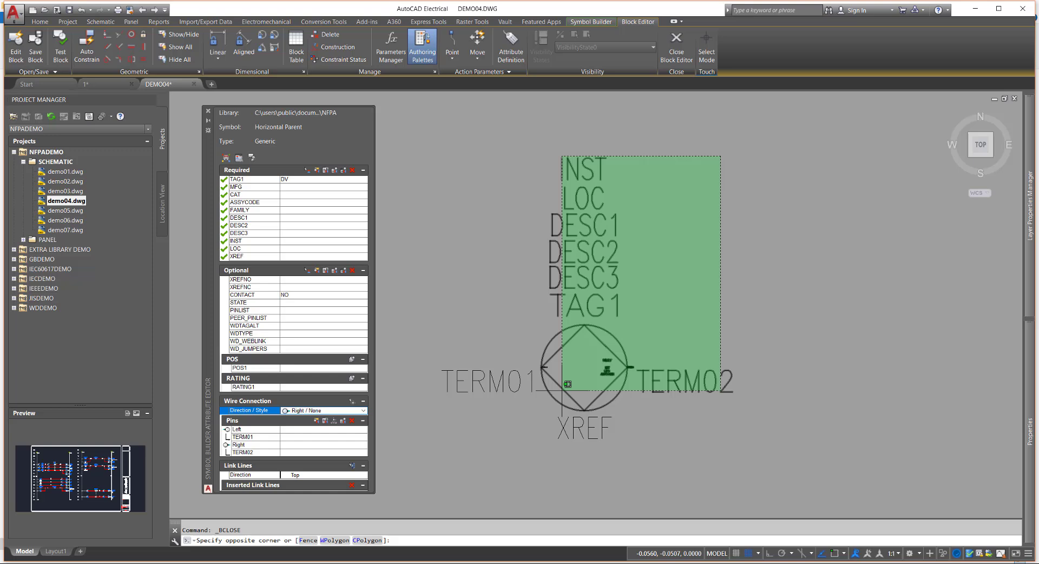
left_click(497, 437)
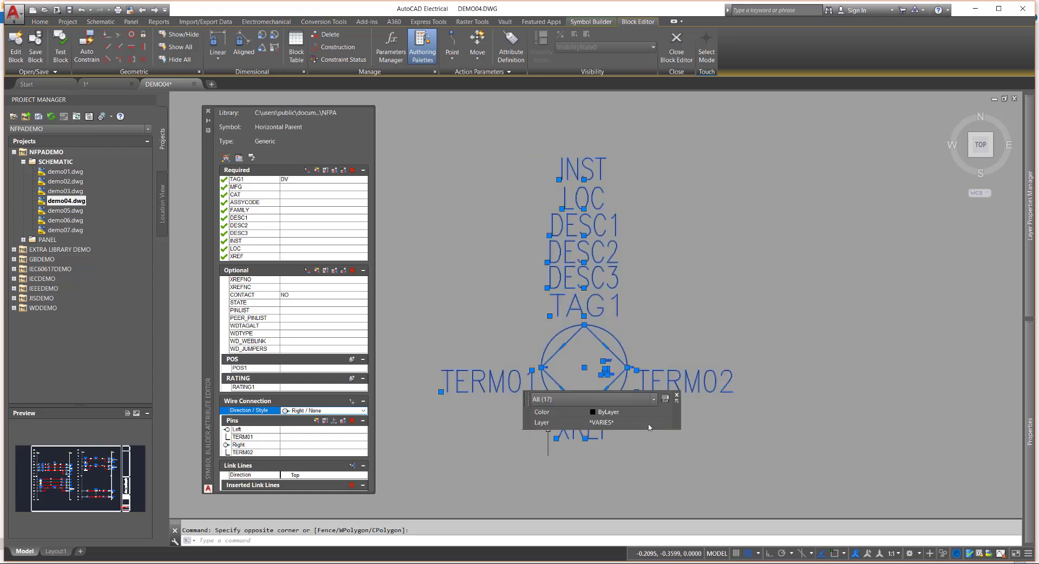
left_click(649, 427)
left_click(665, 422)
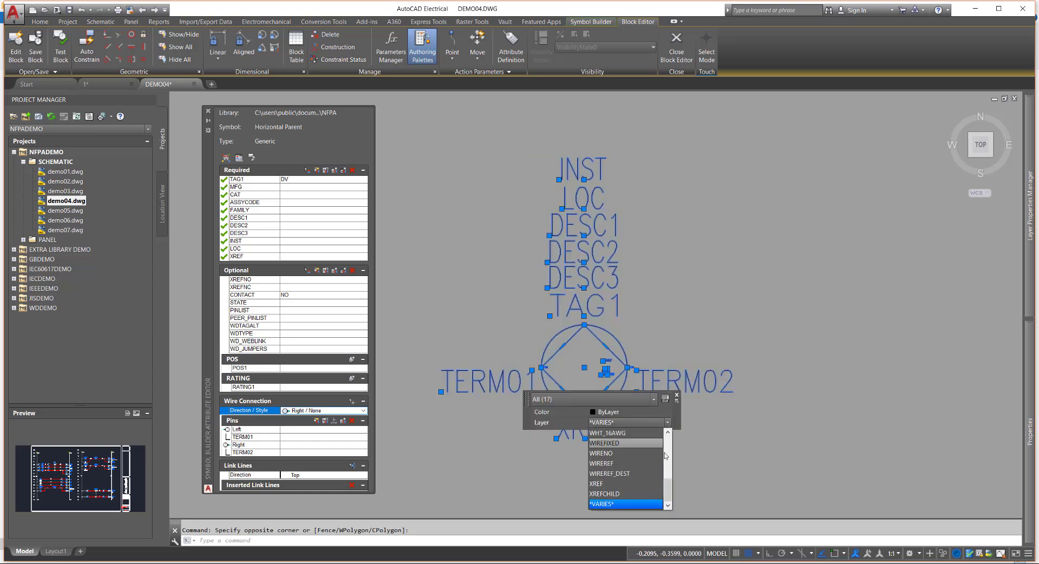
left_click(652, 433)
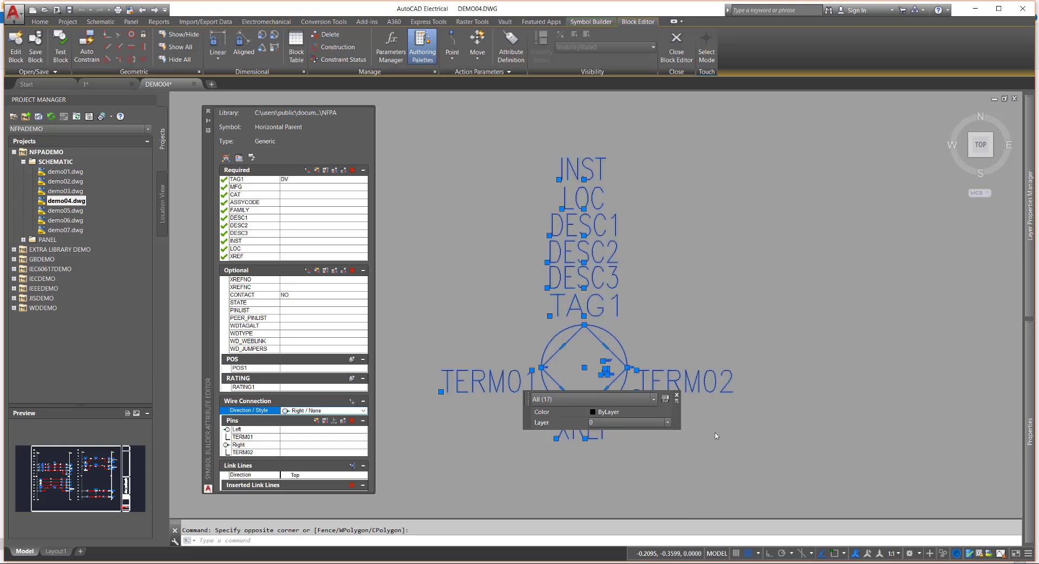
key("Escape")
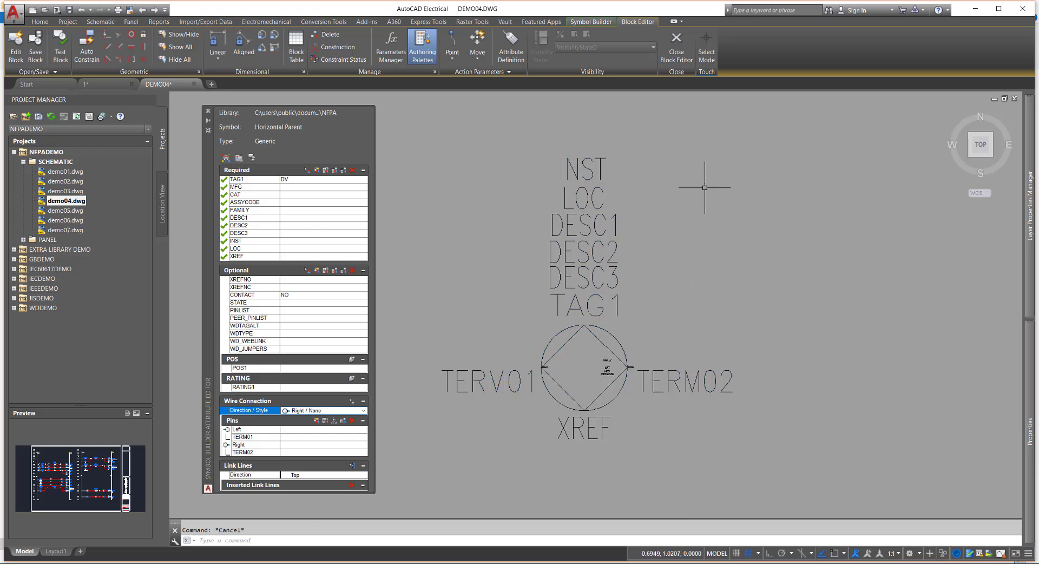
Save the symbol as HDV1_002, place it on rung 427, and accept tag DV427 with description TEST SYMBOL.
left_click(680, 51)
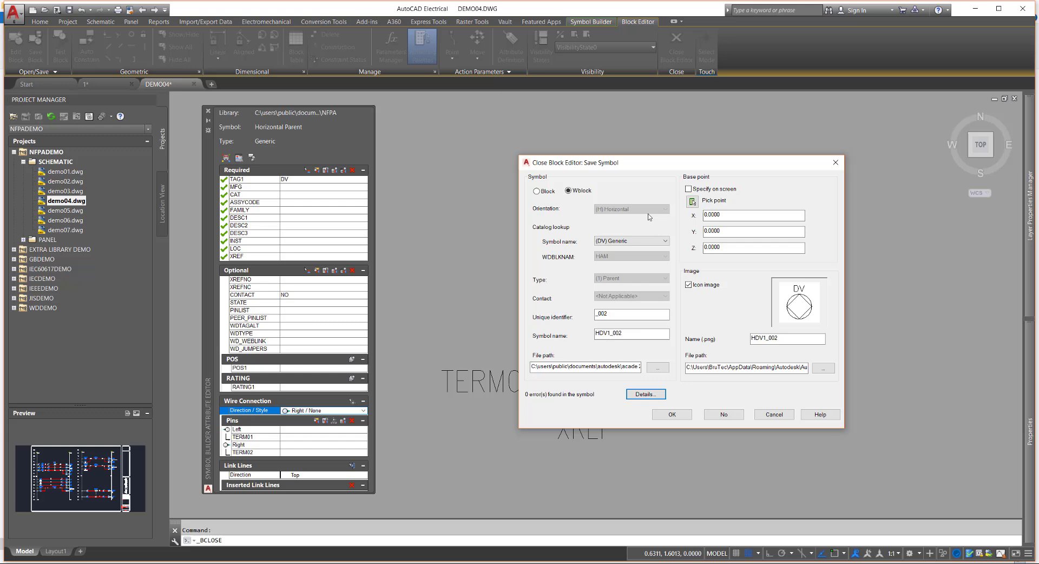
left_click(685, 417)
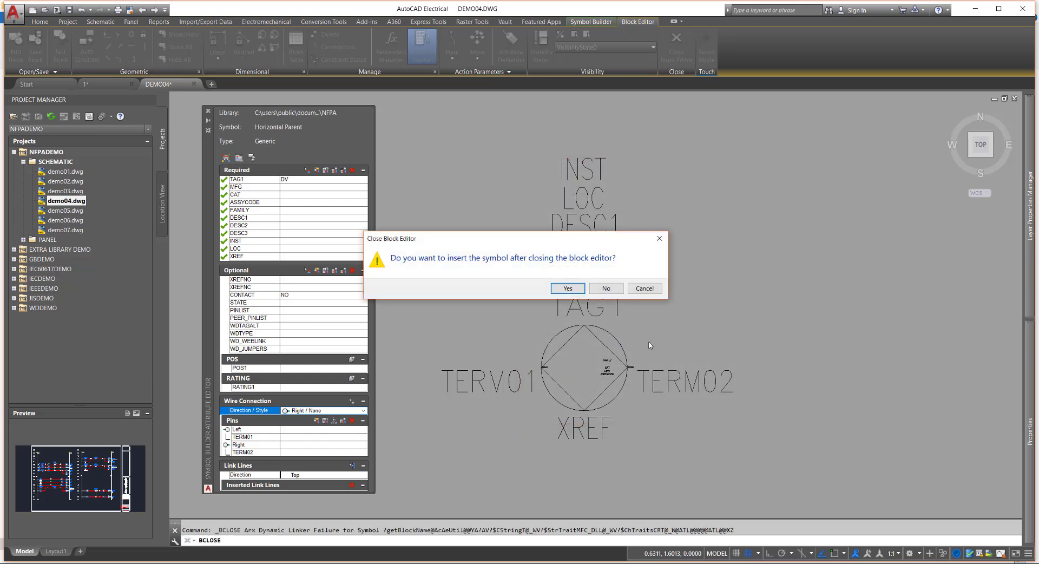
left_click(579, 289)
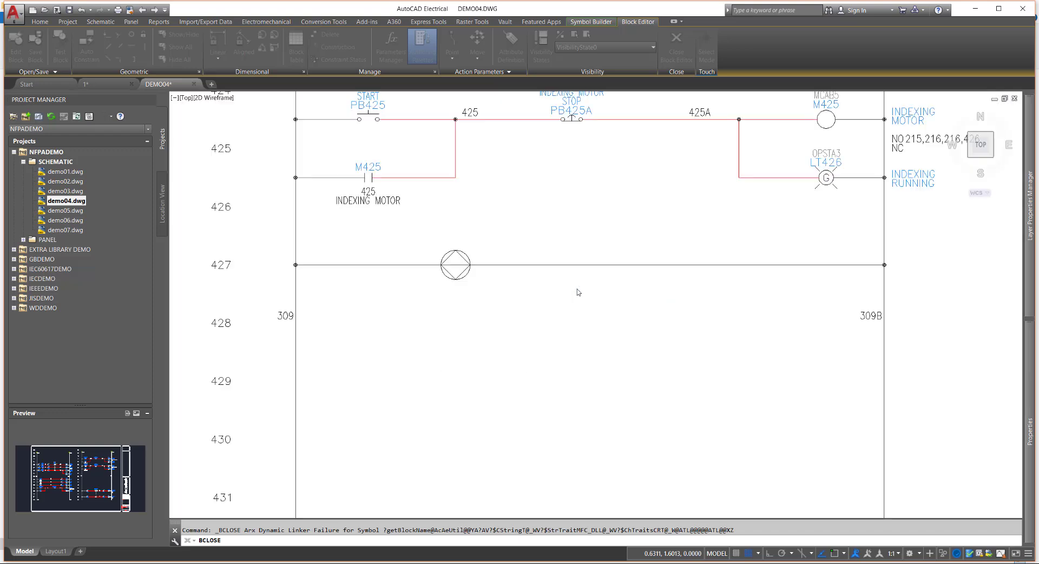
left_click(543, 267)
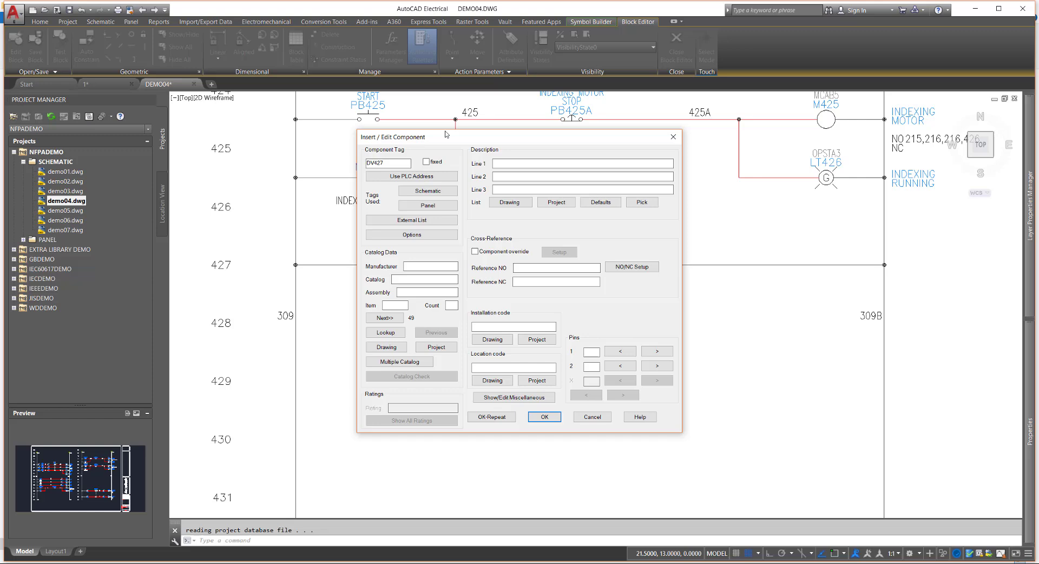
left_click_drag(447, 135, 676, 190)
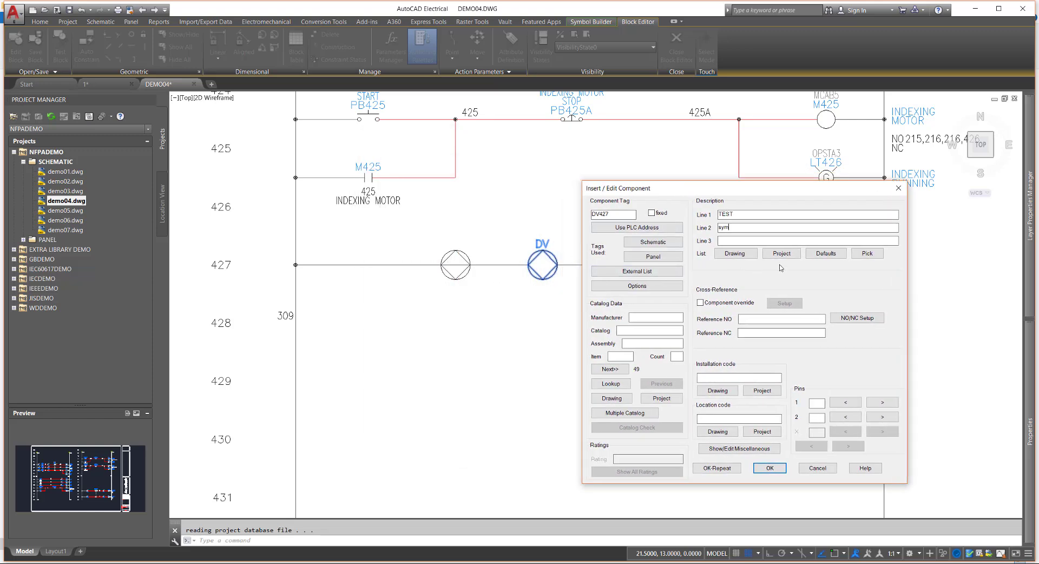
left_click(770, 468)
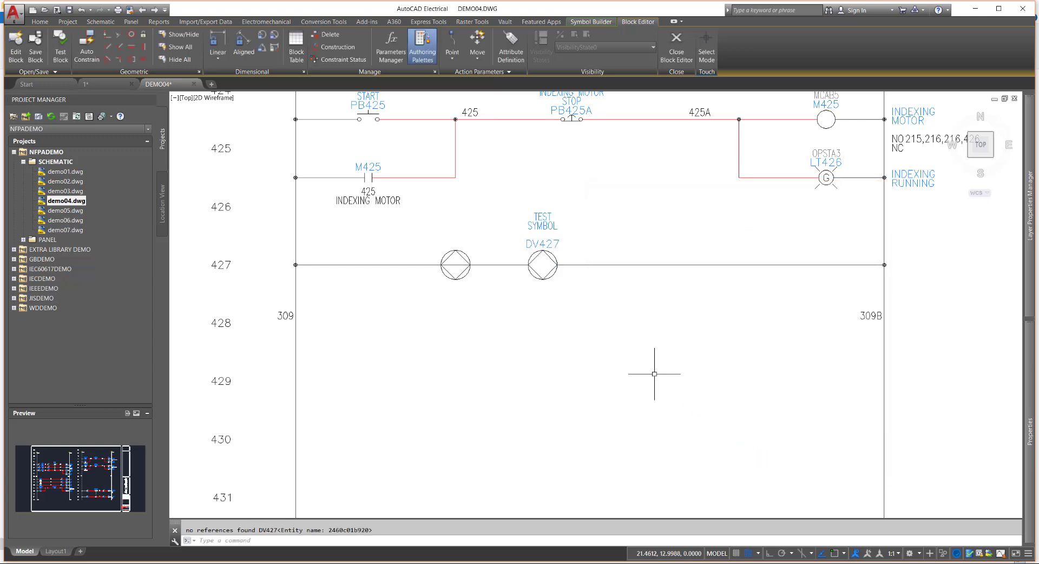